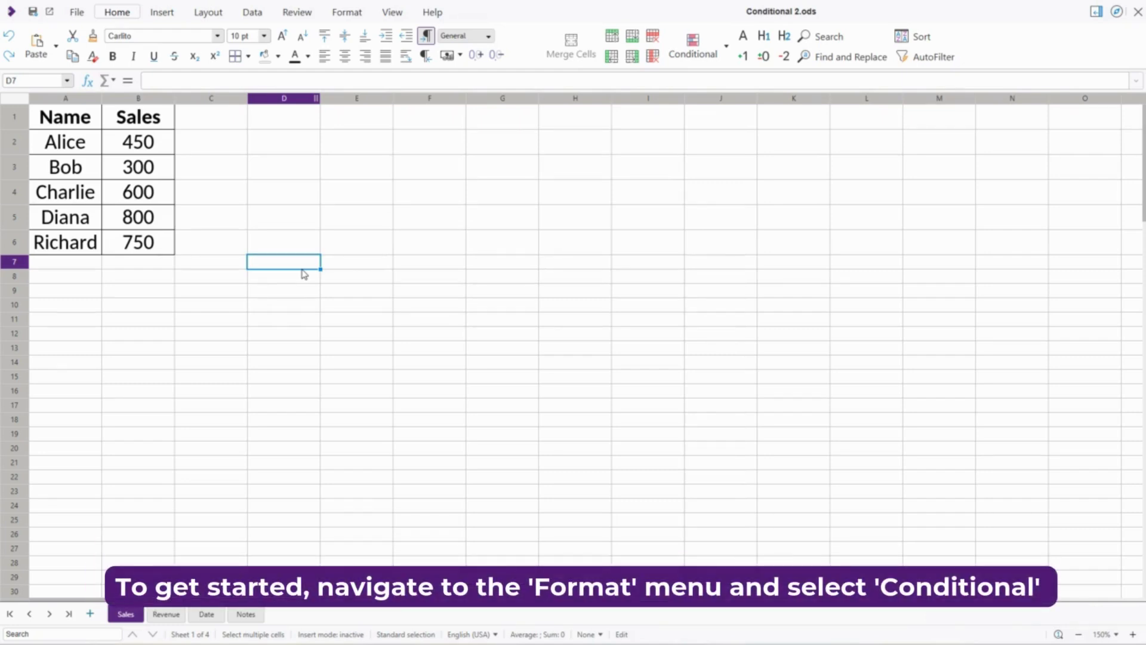
- Browse the available conditional formatting rule types and the conditions offered for highlighting cells
click(360, 11)
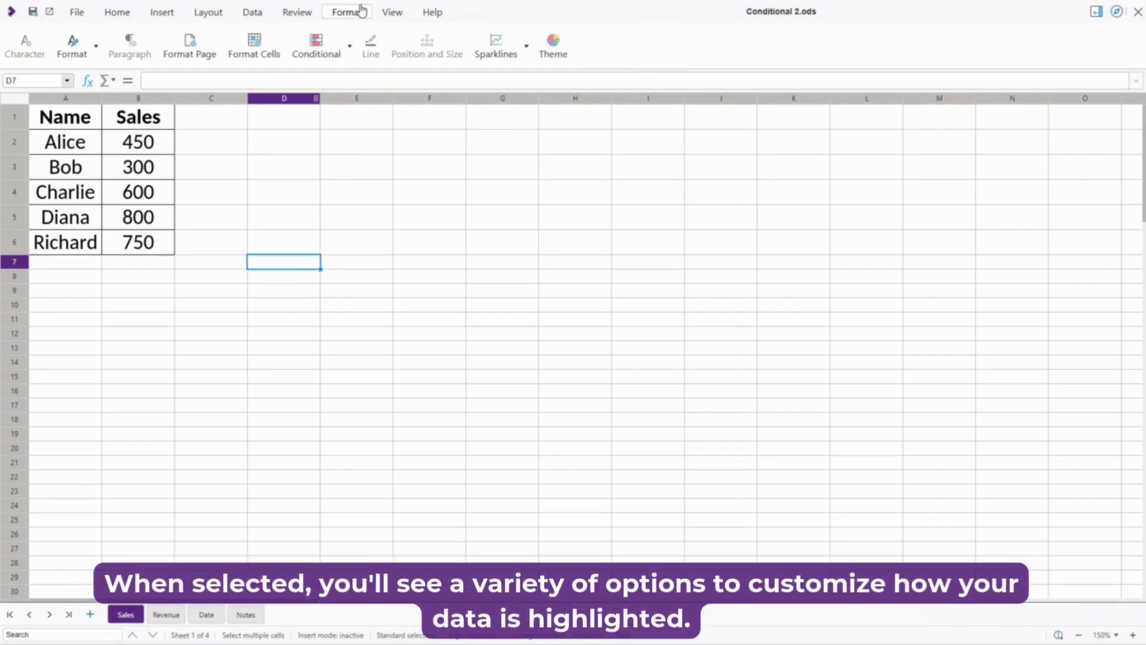
click(350, 49)
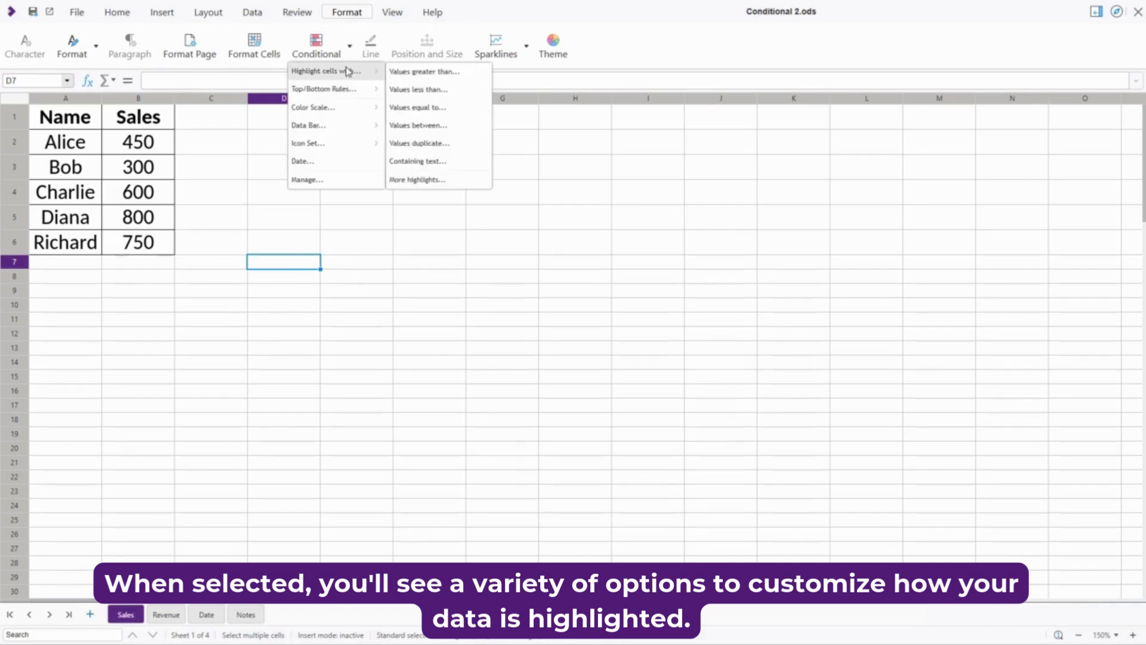
mouse_move(343, 109)
mouse_move(342, 128)
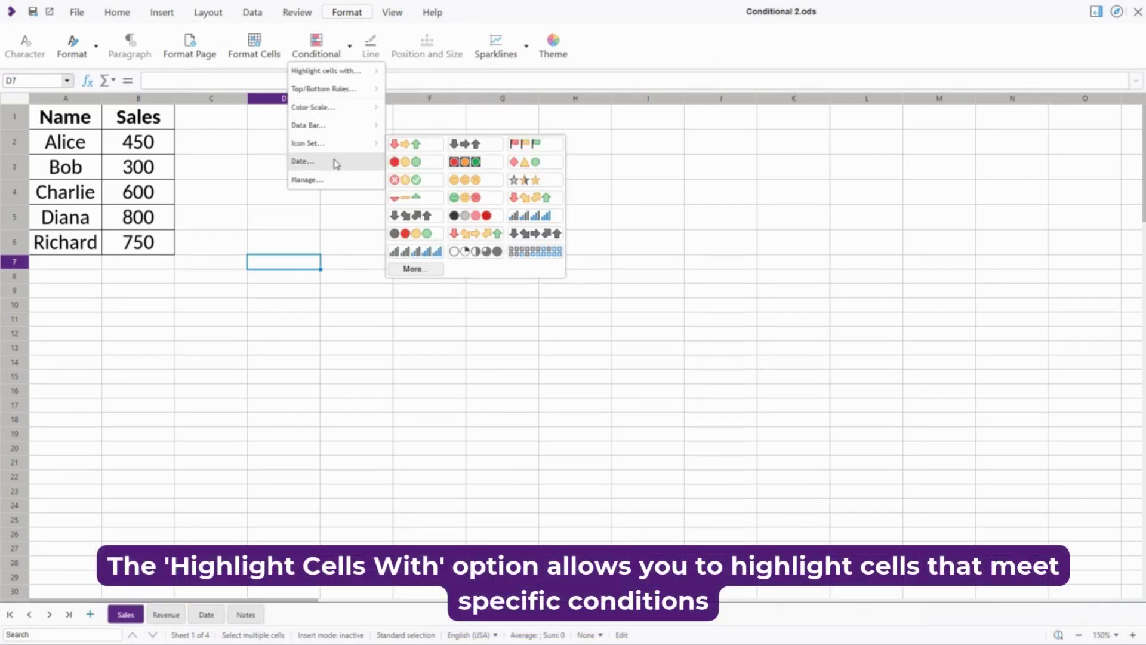
mouse_move(366, 76)
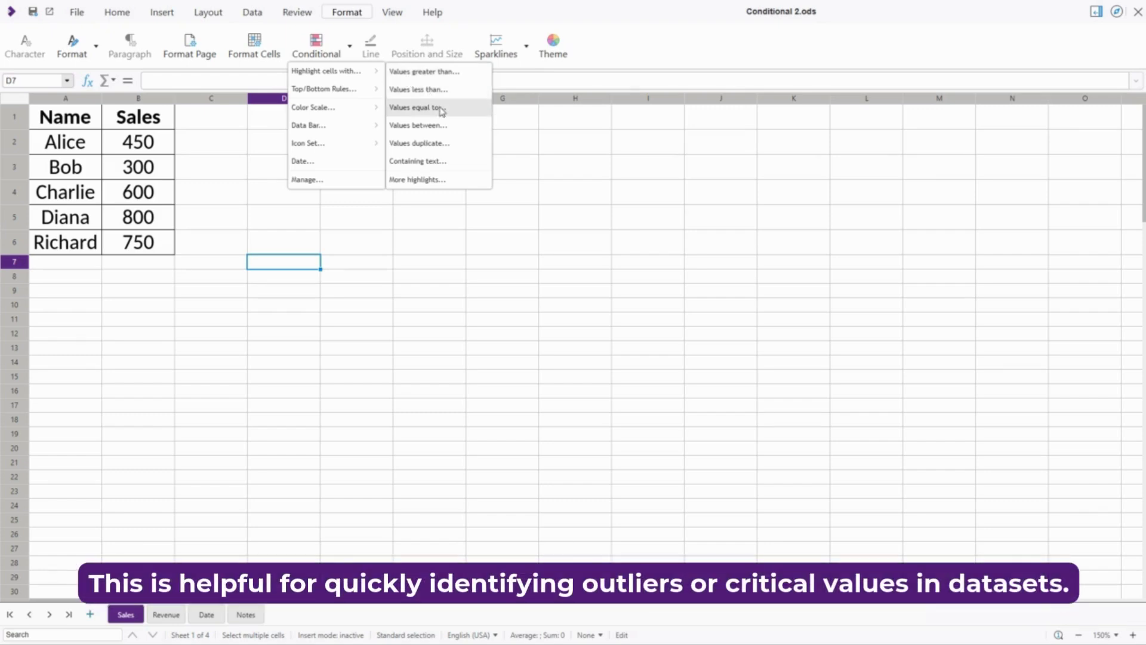
click(357, 241)
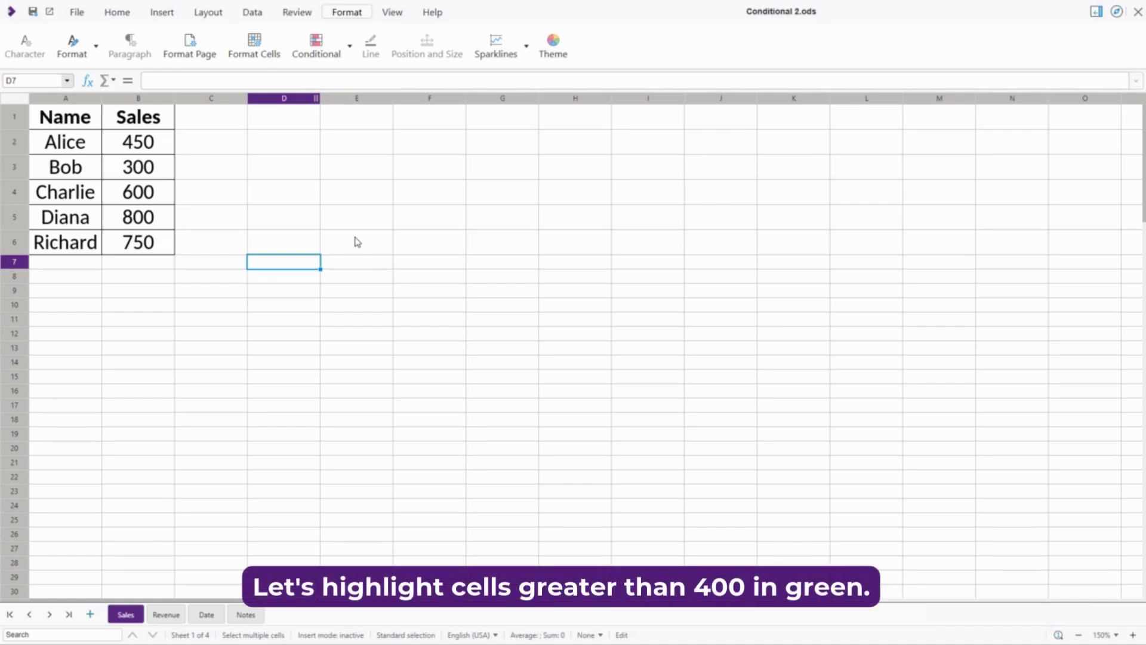
- Start a highlight rule on the sales figures in B2:B6 for values greater than 400
click(167, 146)
drag(162, 146, 157, 242)
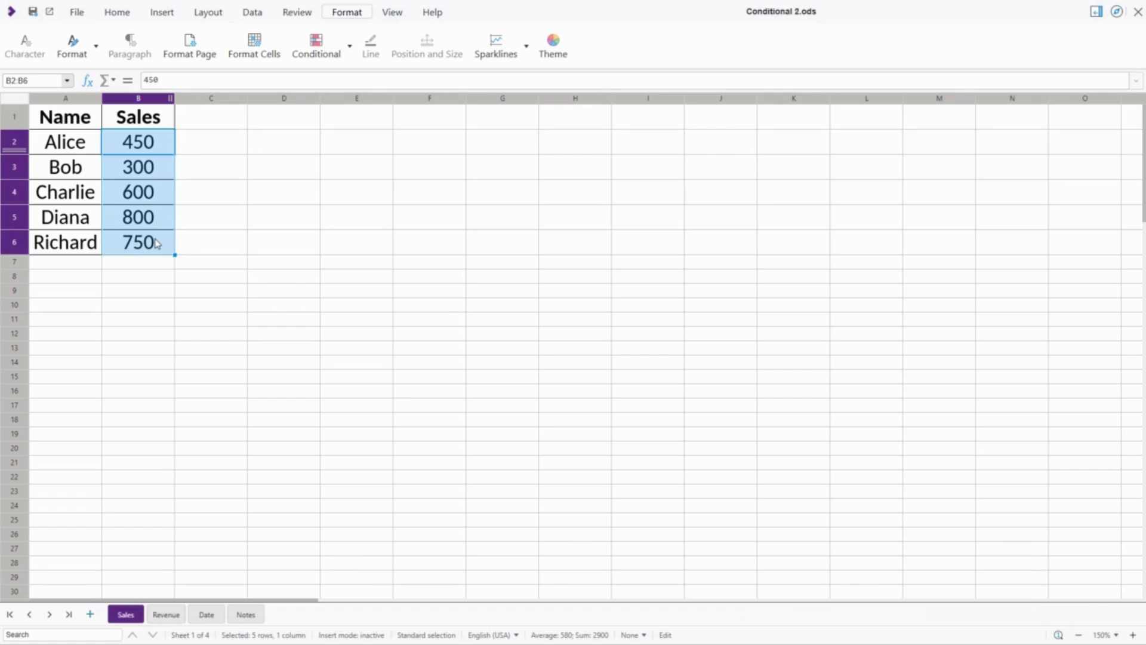
click(350, 45)
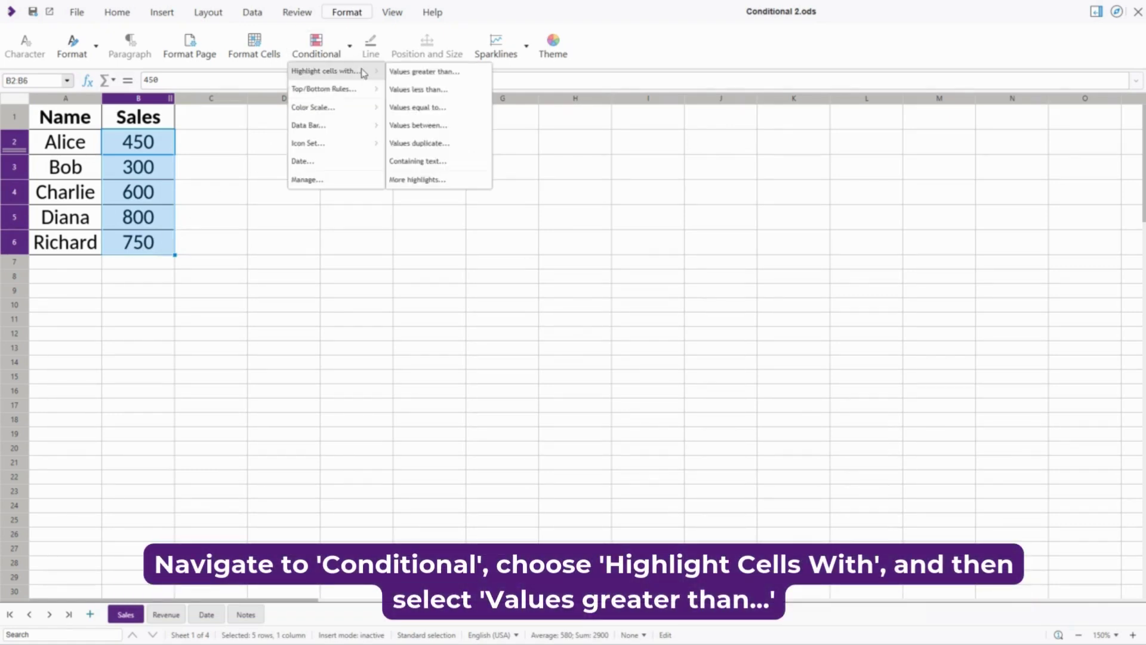
click(466, 72)
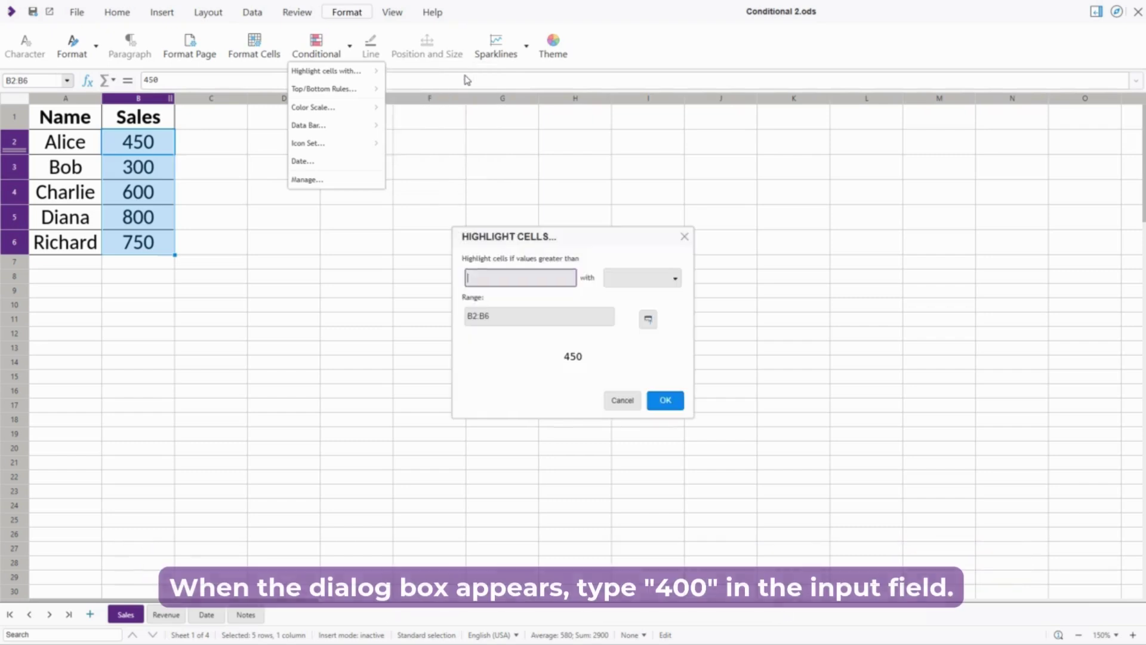
click(509, 274)
text(400)
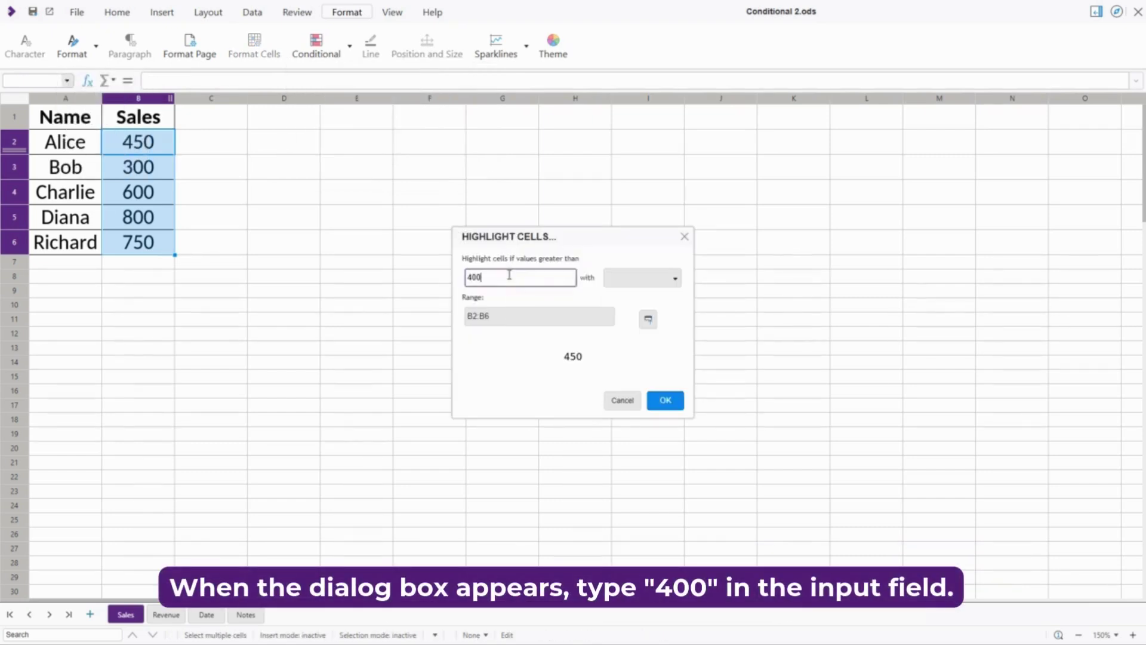
click(568, 298)
- Create a new cell style for the rule named "Greater than 400", inheriting from Default in the Custom Styles category
click(647, 283)
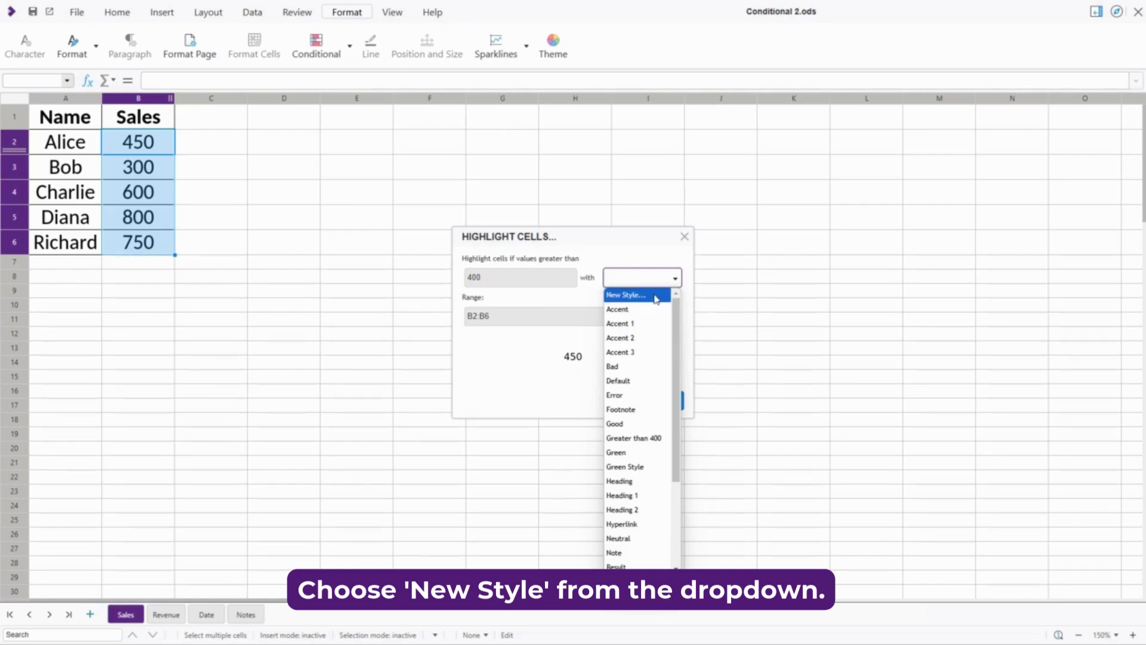
click(652, 296)
click(543, 238)
double_click(544, 238)
key(BackSpace)
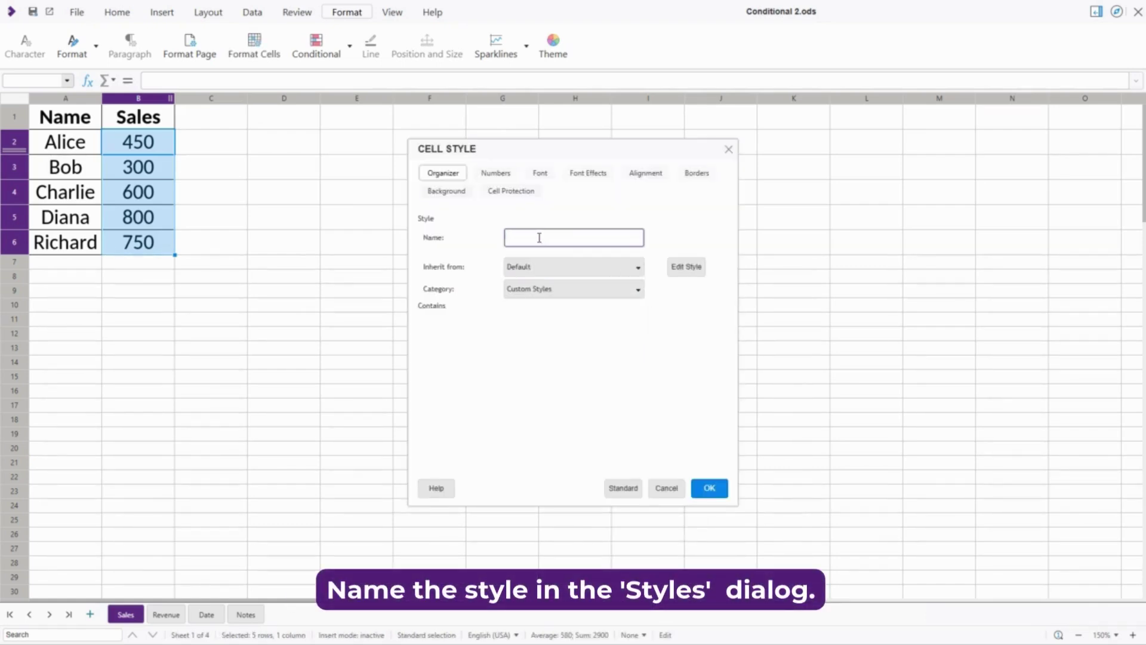
text(G)
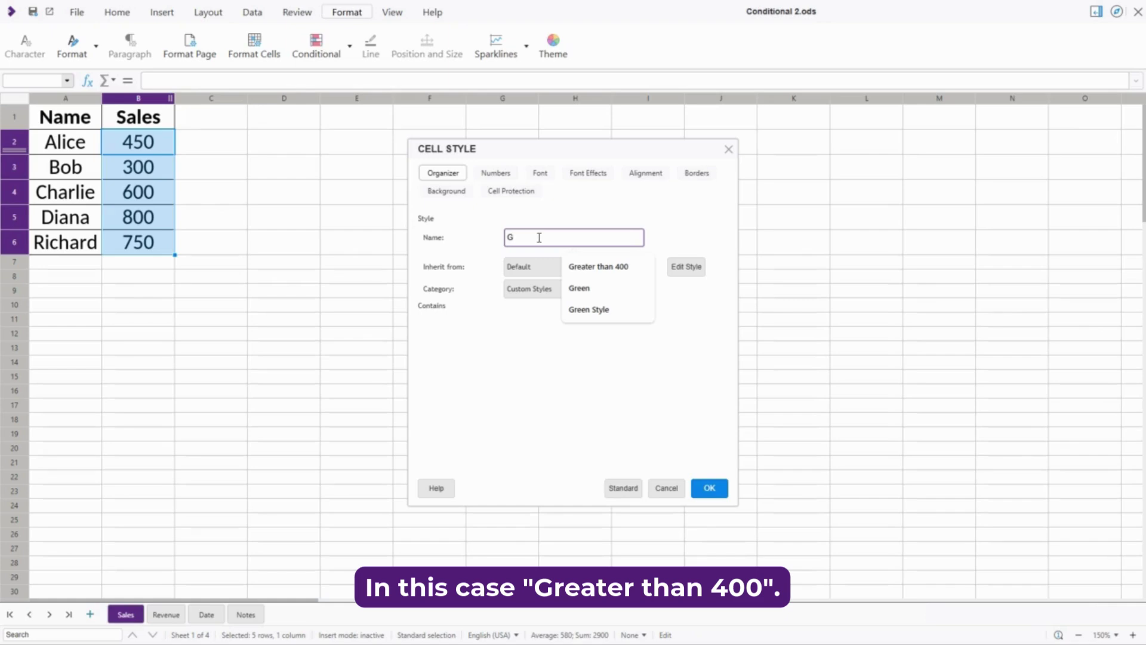
click(585, 268)
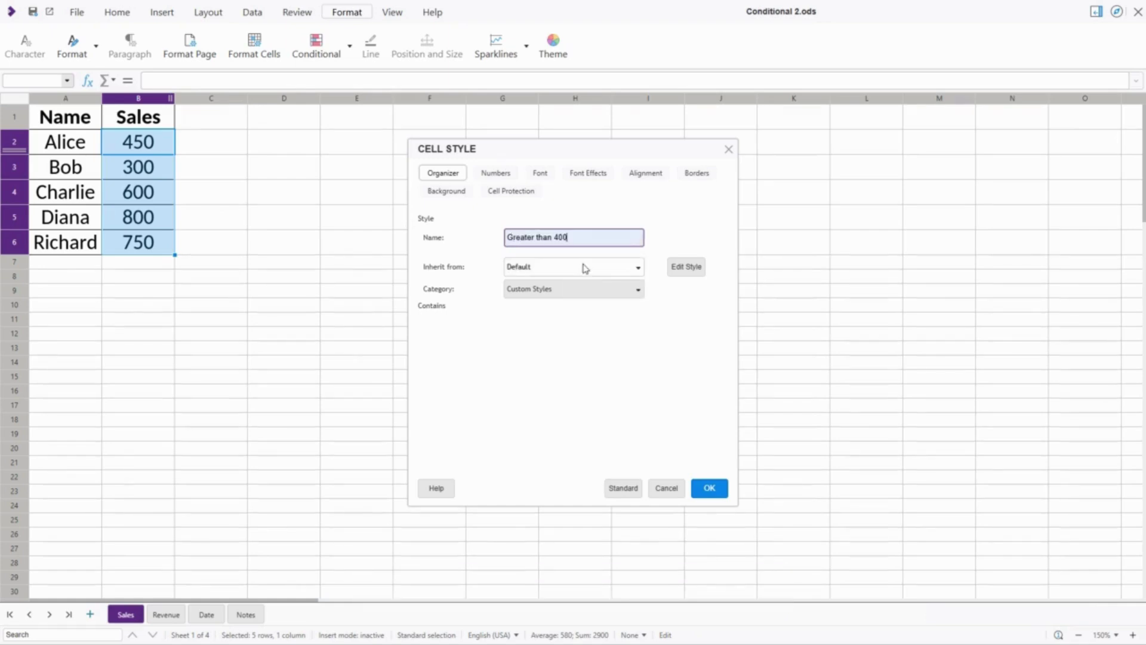
click(639, 270)
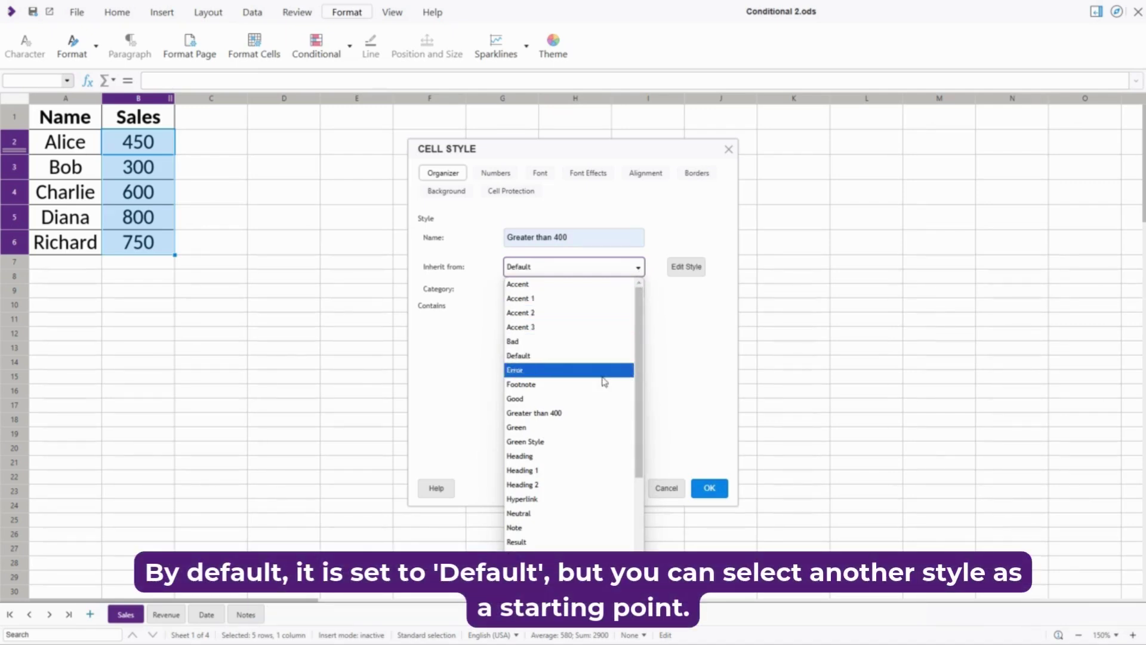
click(674, 352)
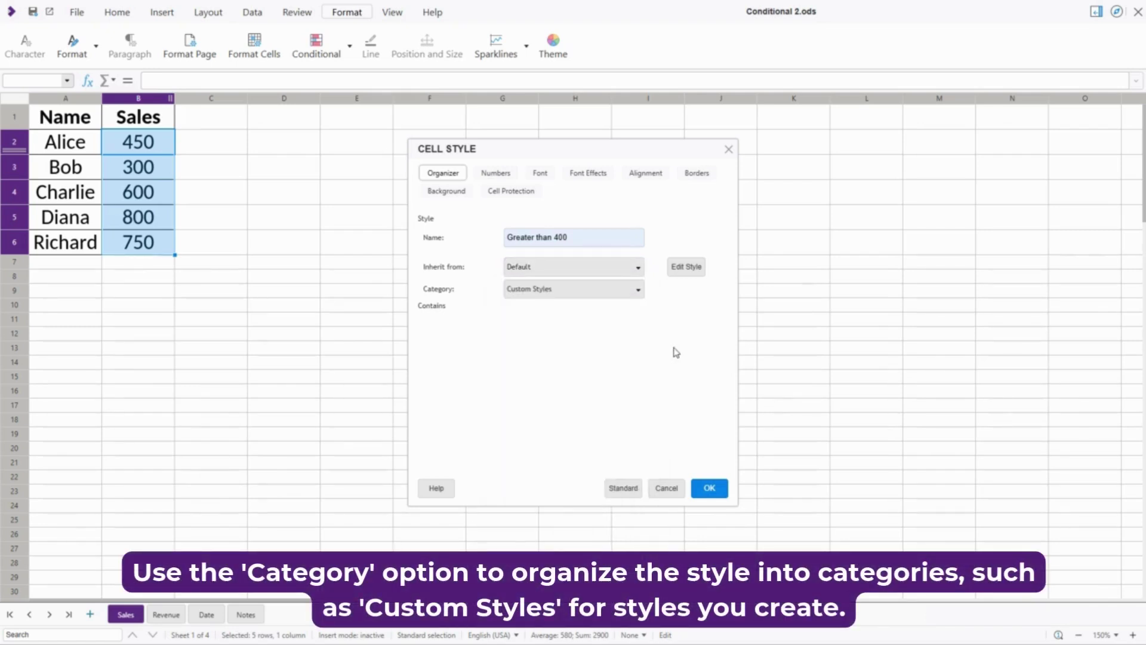
click(607, 293)
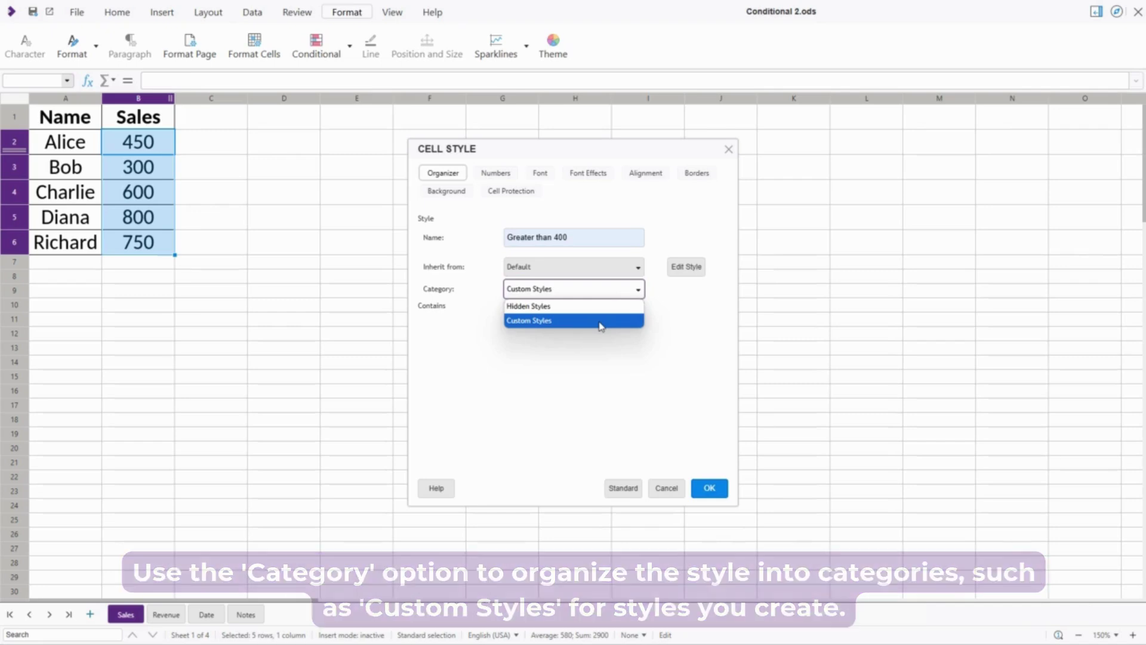
click(616, 367)
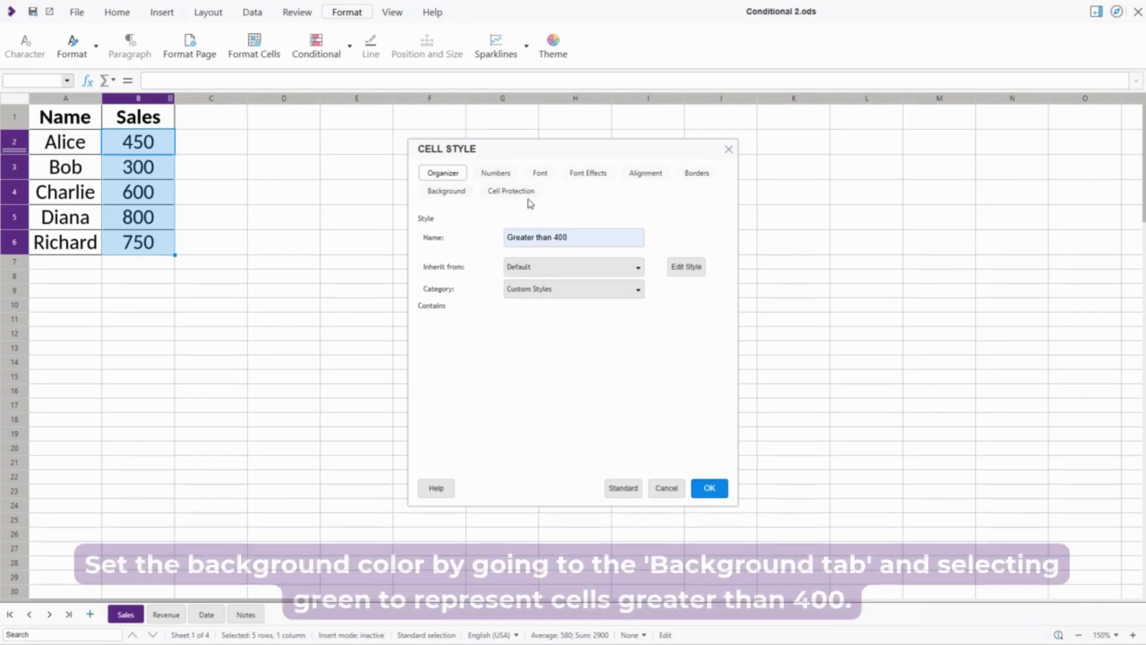
- Give the new cell style a green background (hex 81d41a) and save the style
click(455, 193)
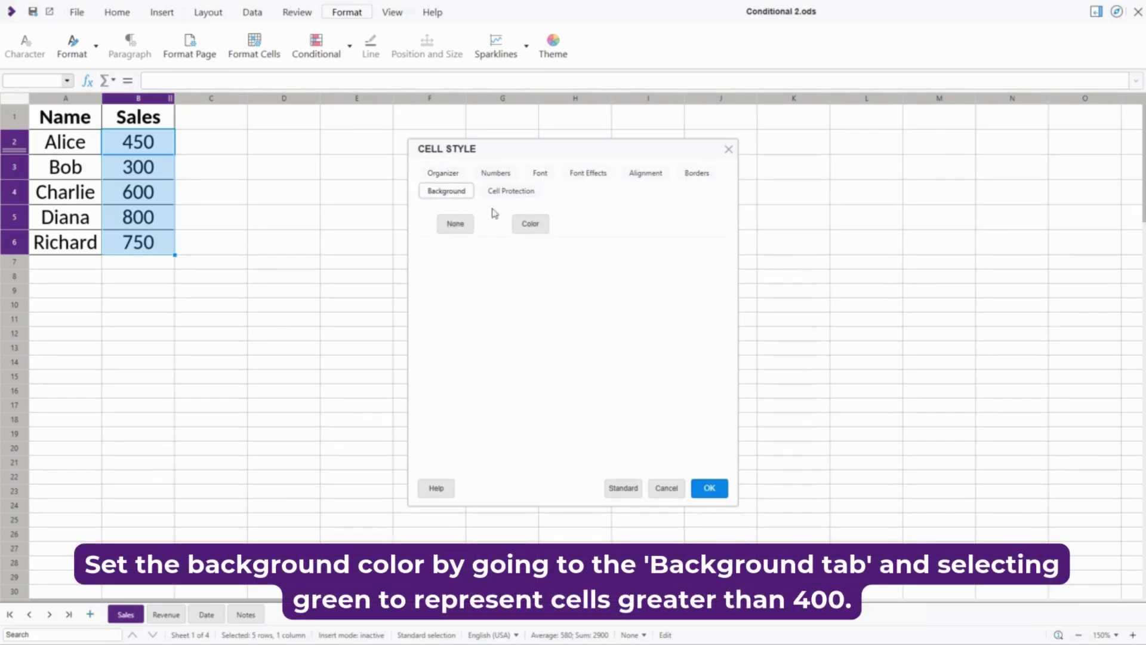
click(521, 225)
click(475, 292)
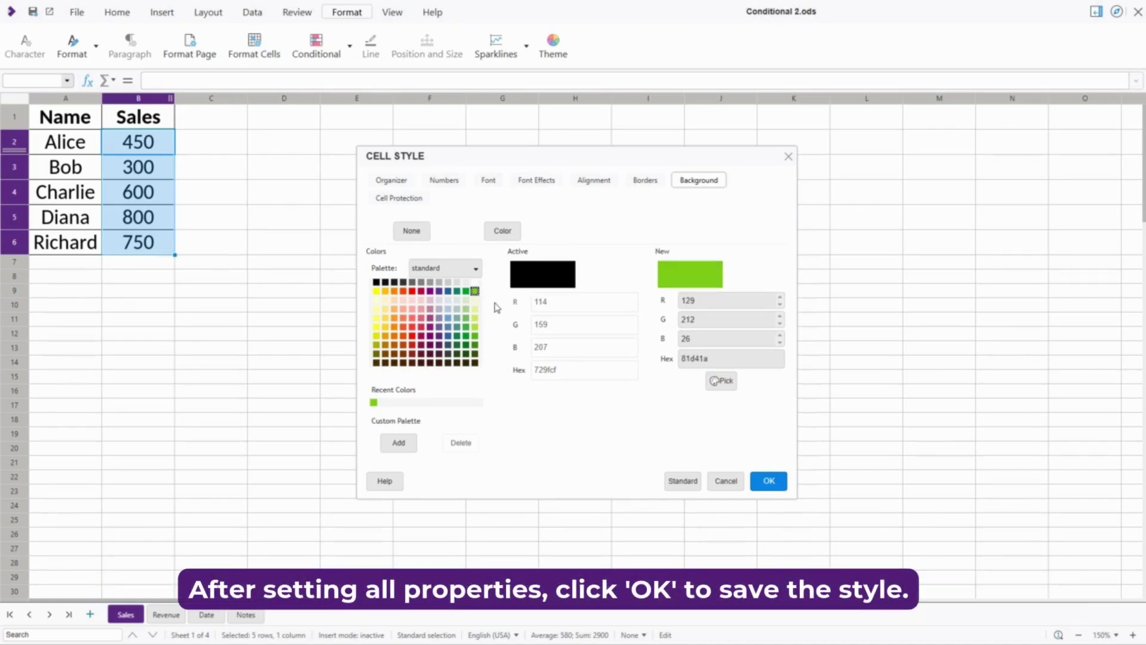
click(766, 481)
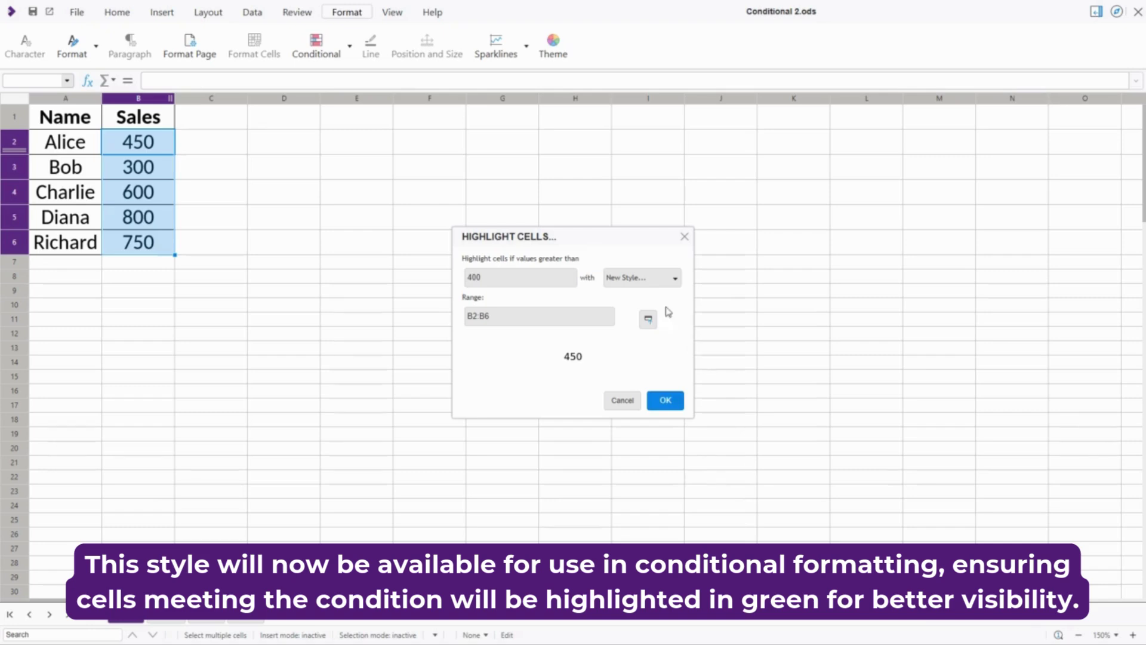
- Assign the "Greater than 400" style to the highlight rule and apply it to B2:B6
click(652, 278)
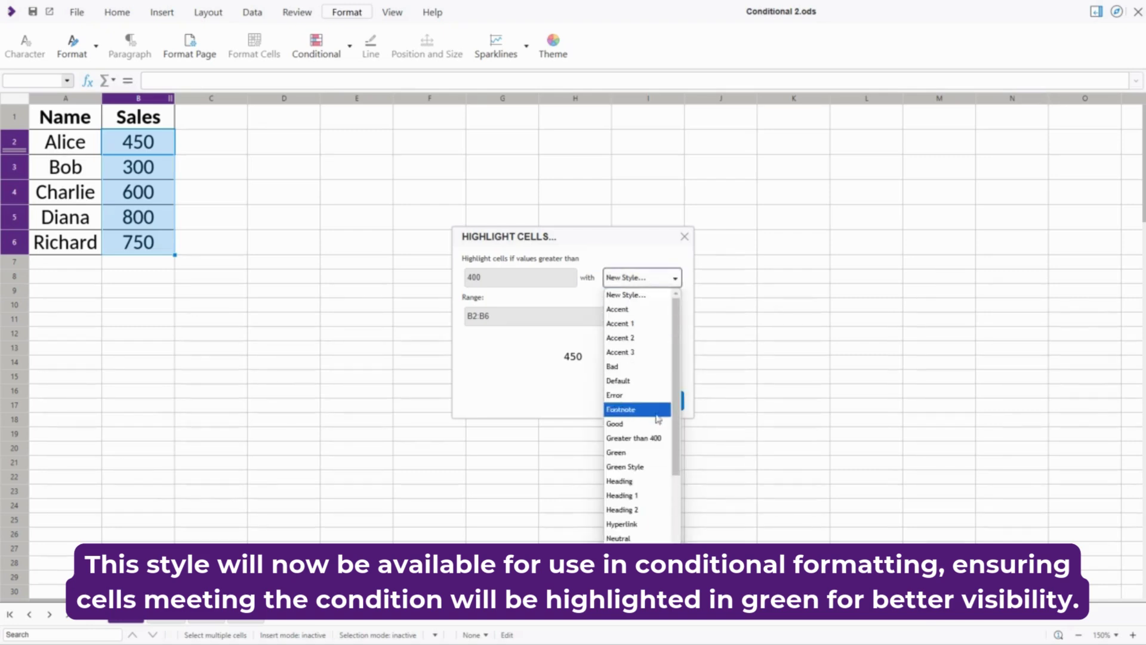
click(633, 439)
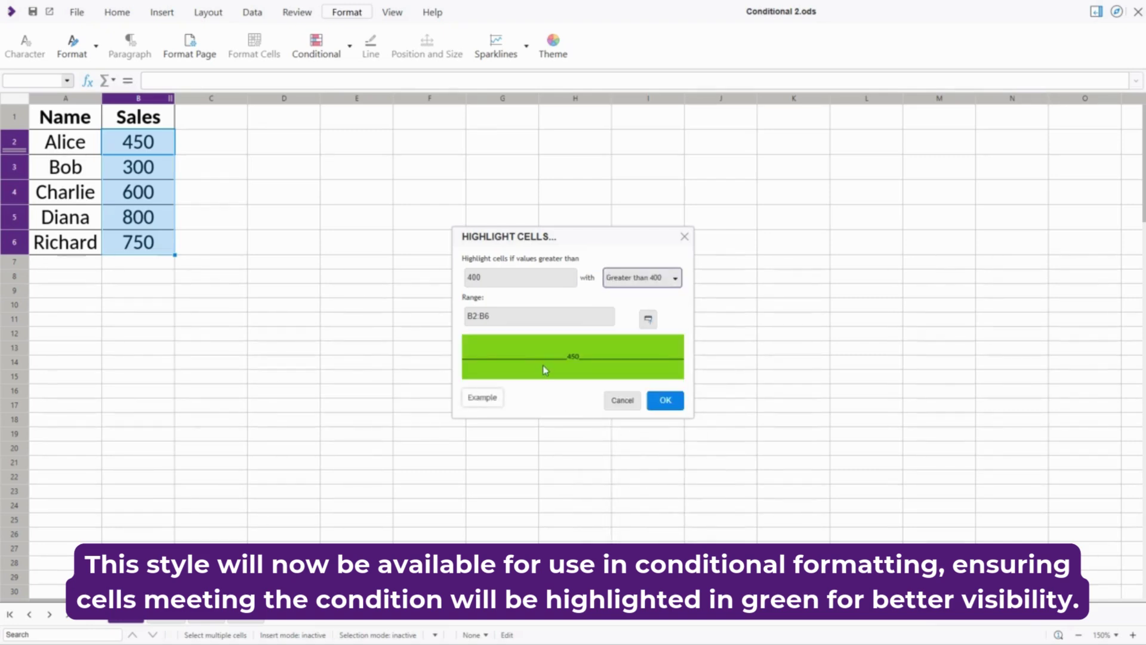
click(662, 399)
click(298, 250)
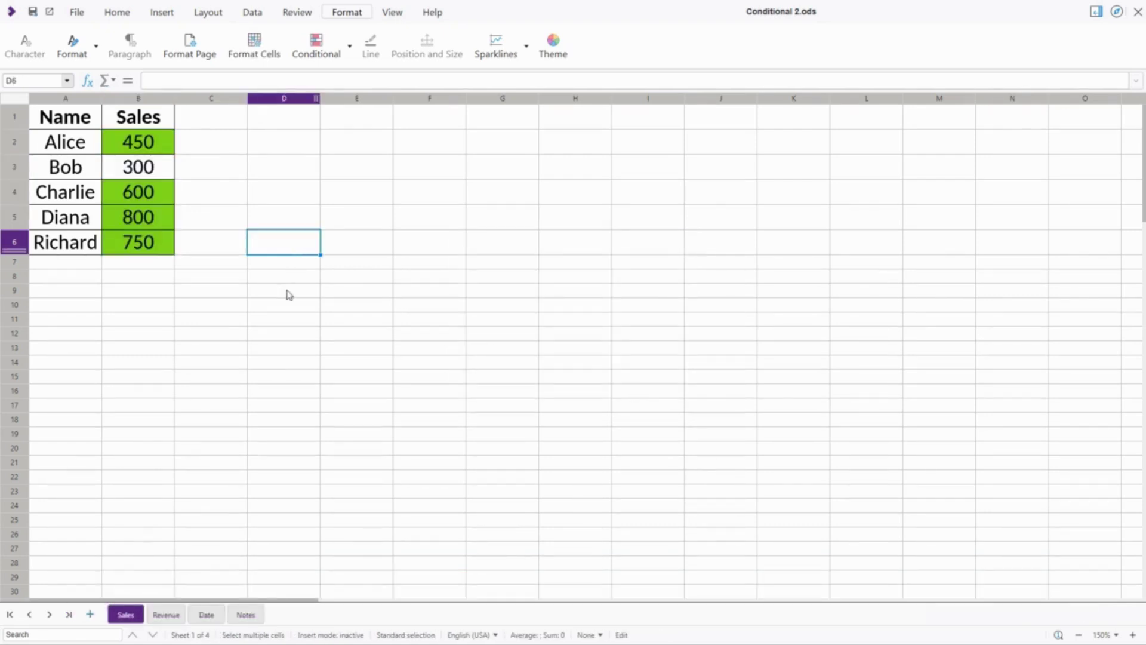
- Switch to the Revenue sheet and view the available Top/Bottom rules for conditional formatting
click(164, 618)
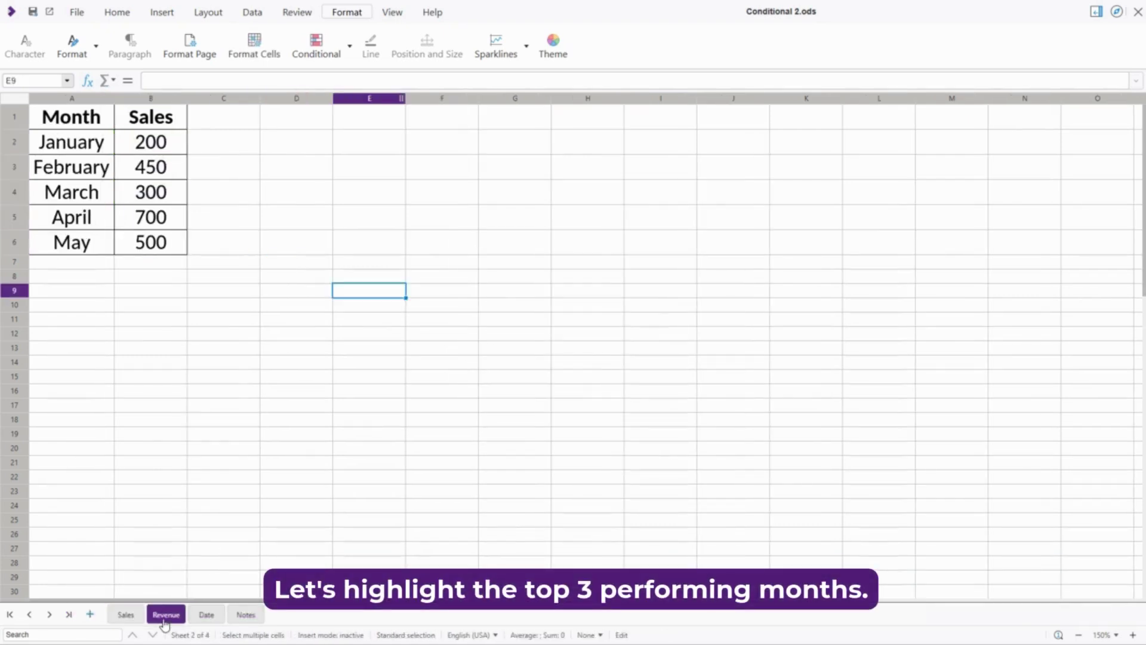
click(291, 261)
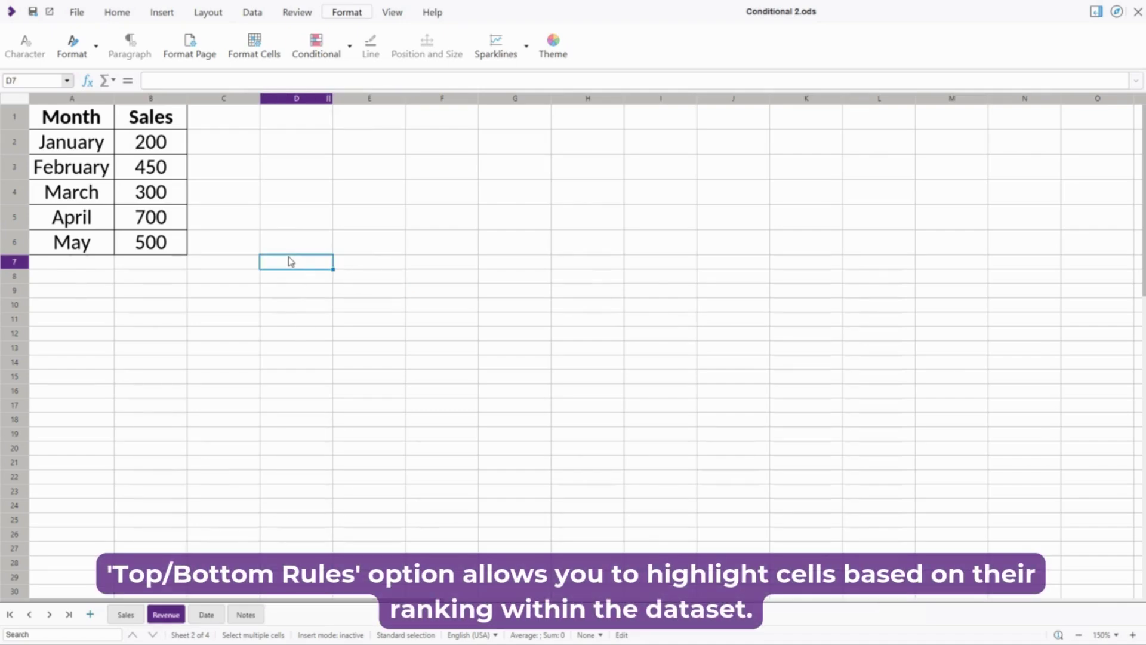
click(350, 49)
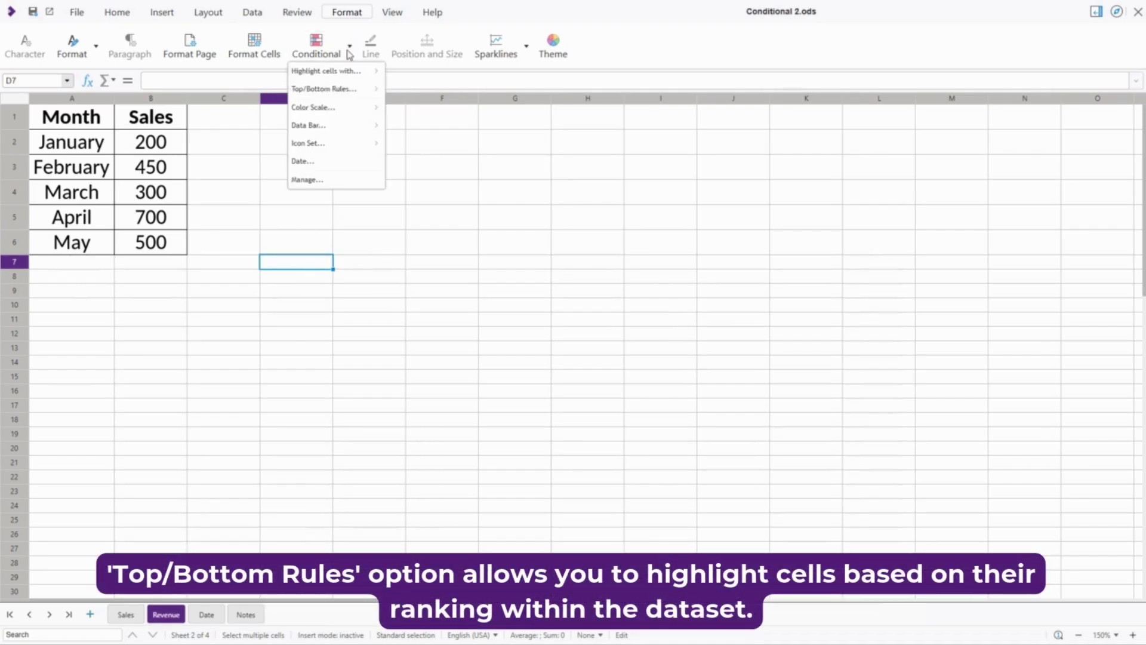
mouse_move(346, 89)
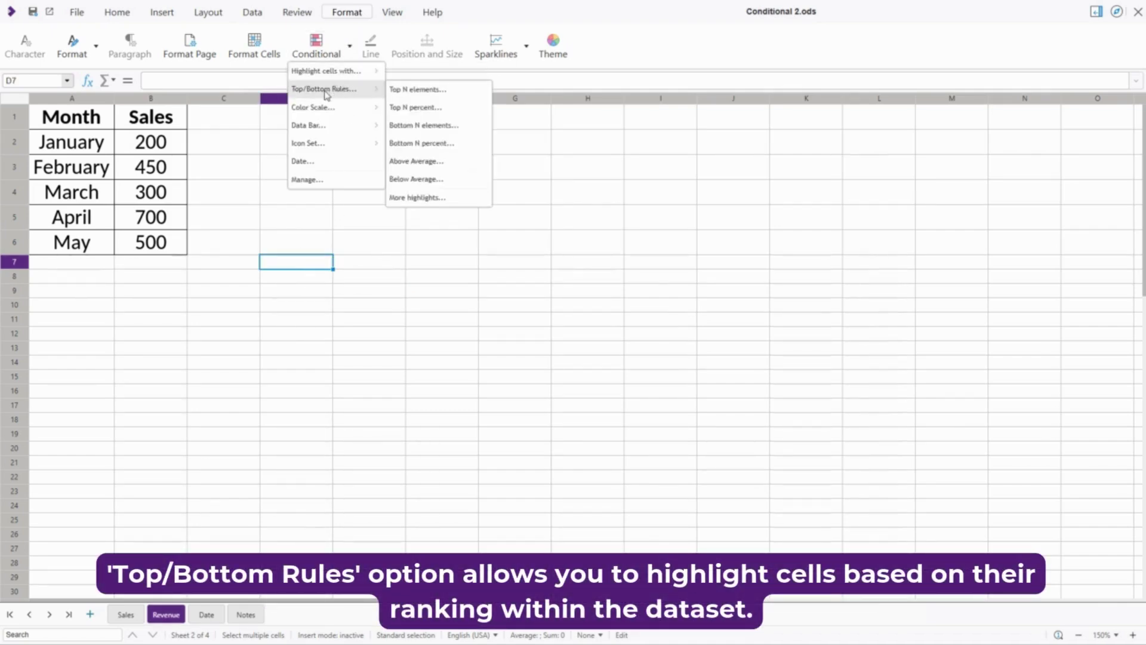
click(289, 216)
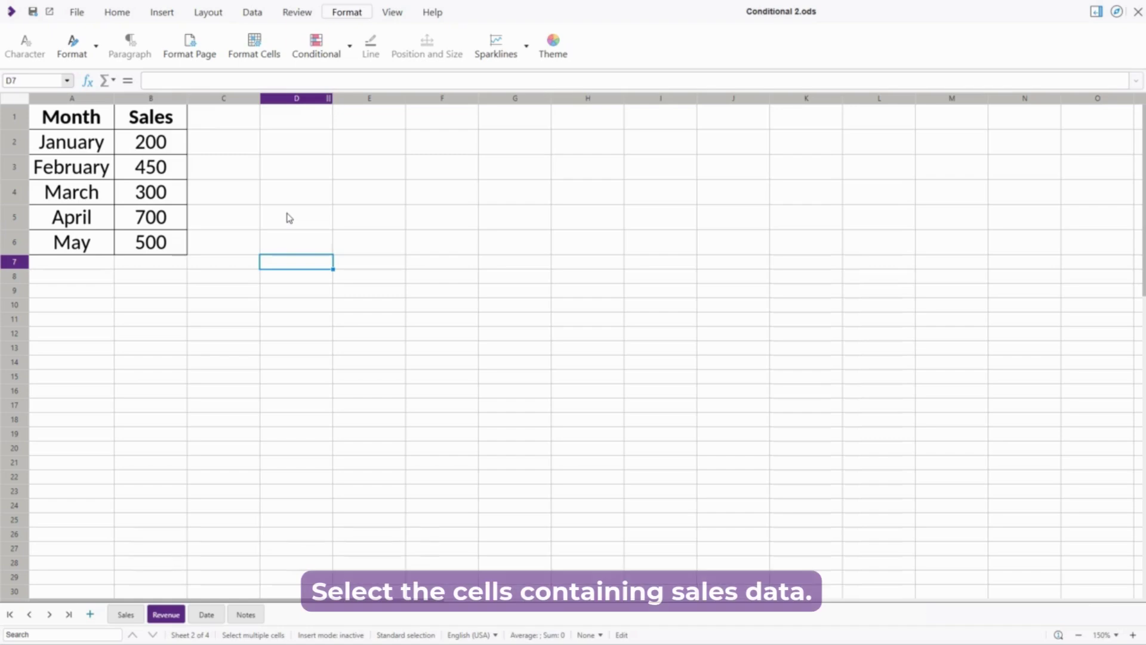
- Start a Top N Elements highlight rule for the sales values B2:B6 with N set to 3
click(172, 149)
drag(172, 149, 170, 243)
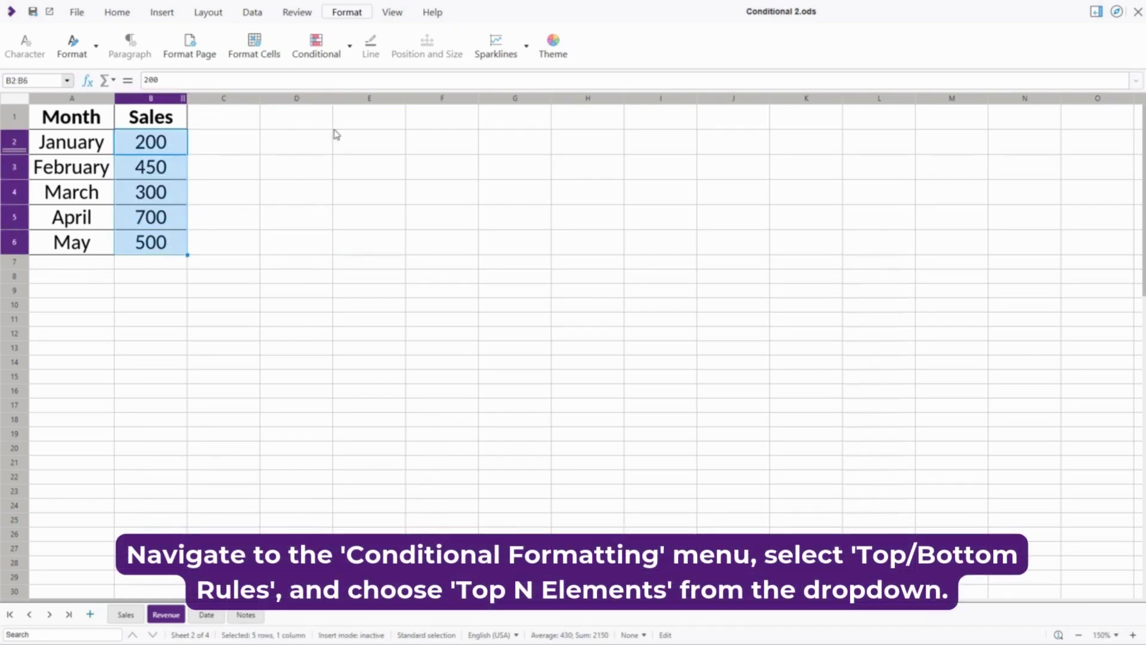
click(350, 49)
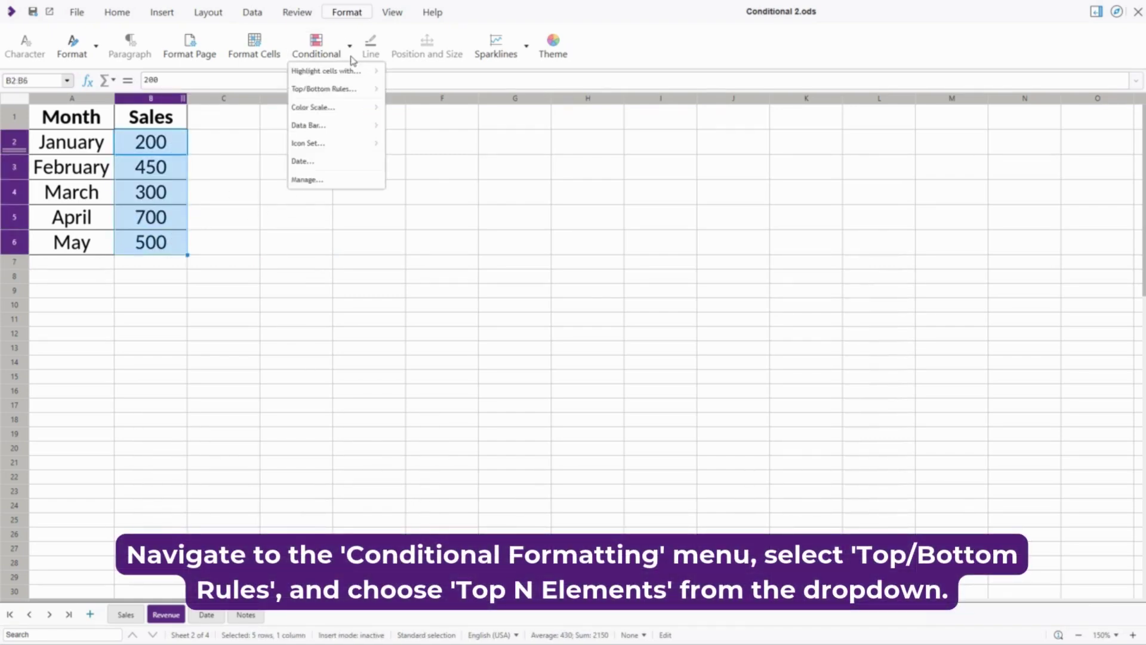
mouse_move(351, 89)
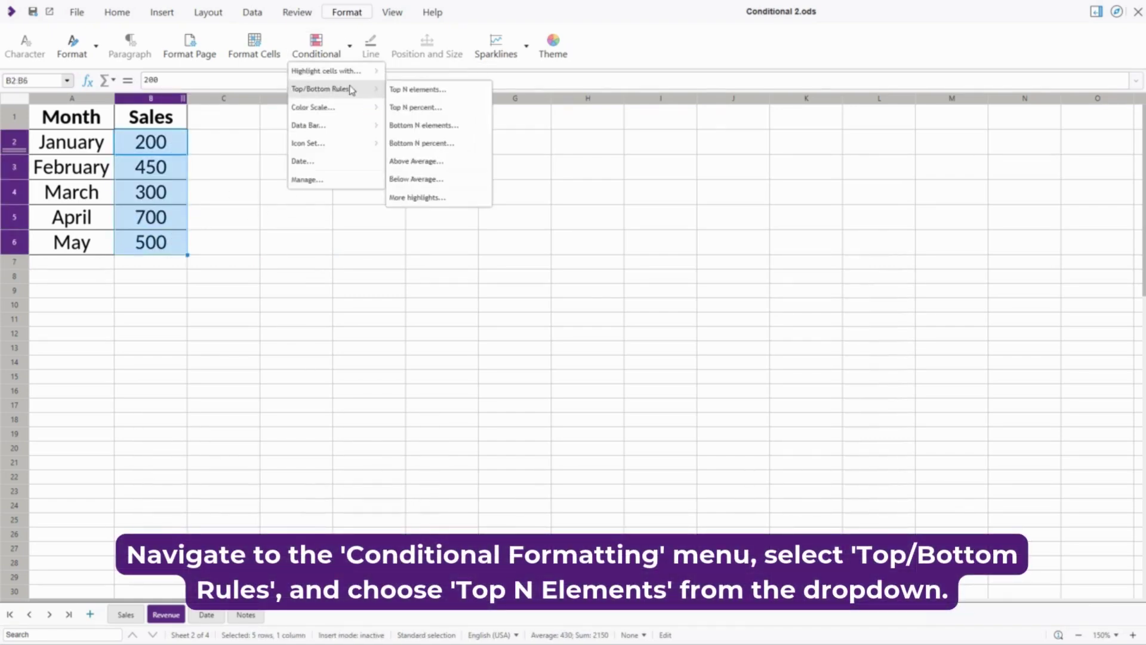
click(460, 95)
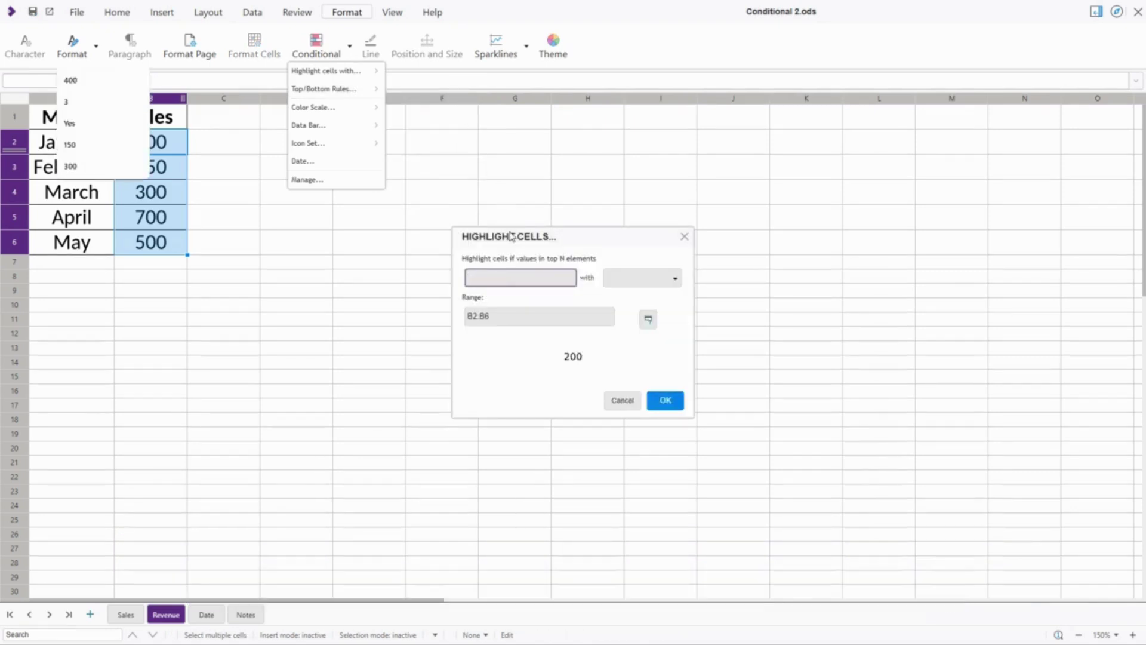
click(509, 276)
text(3)
click(500, 299)
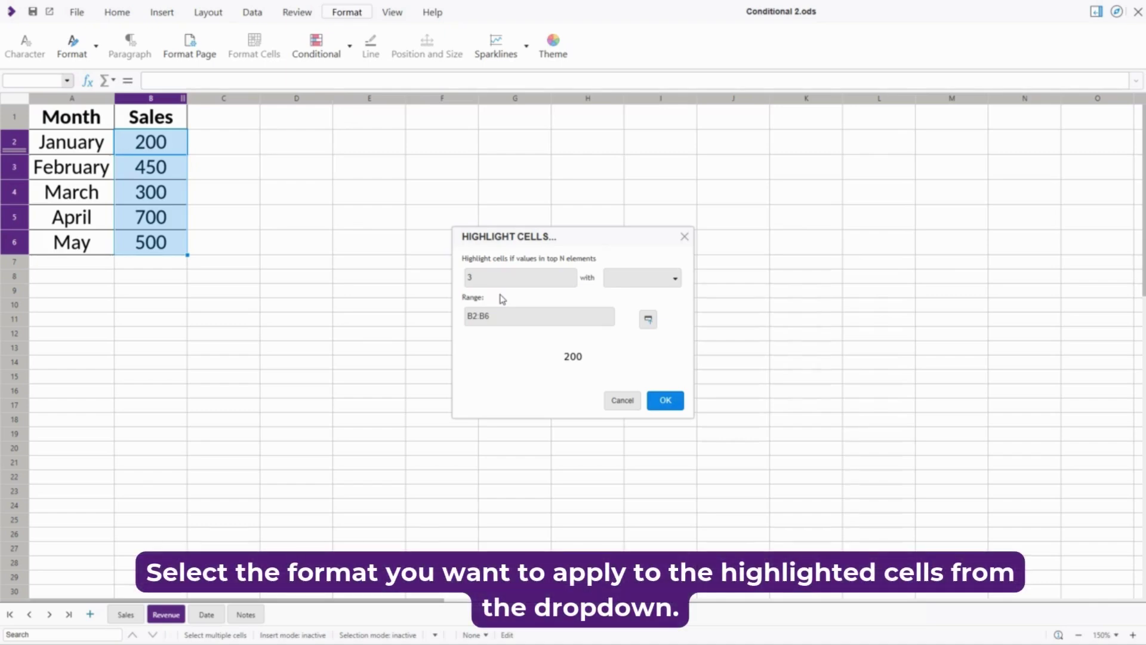
- Assign the Accent style to the top 3 rule and apply it to B2:B6
click(645, 284)
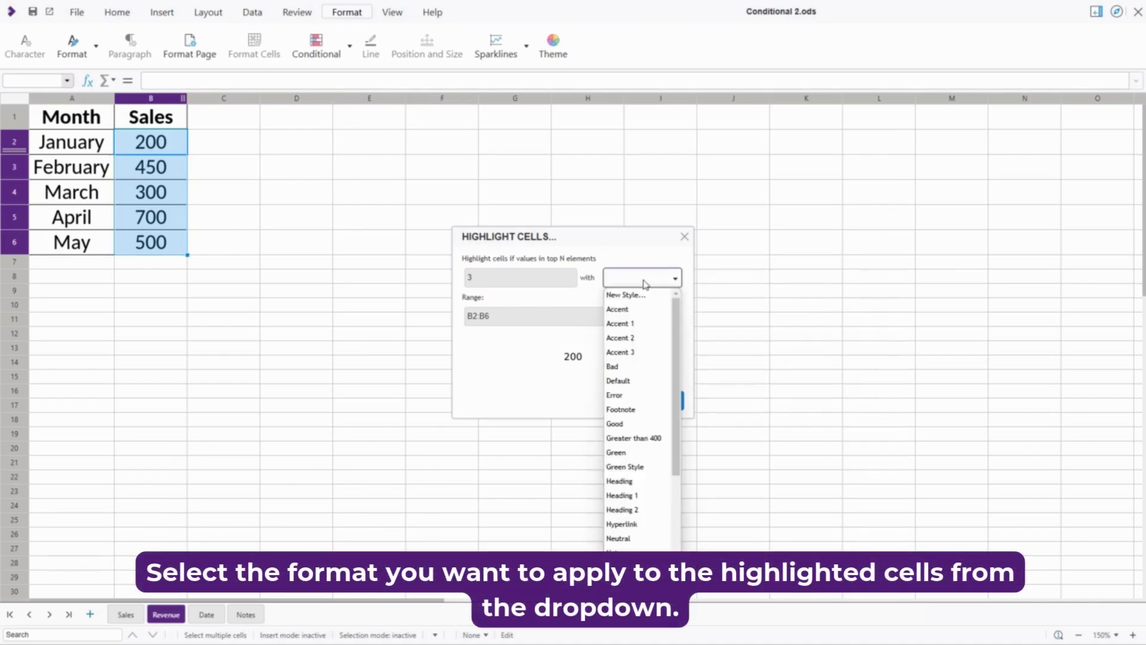
click(637, 310)
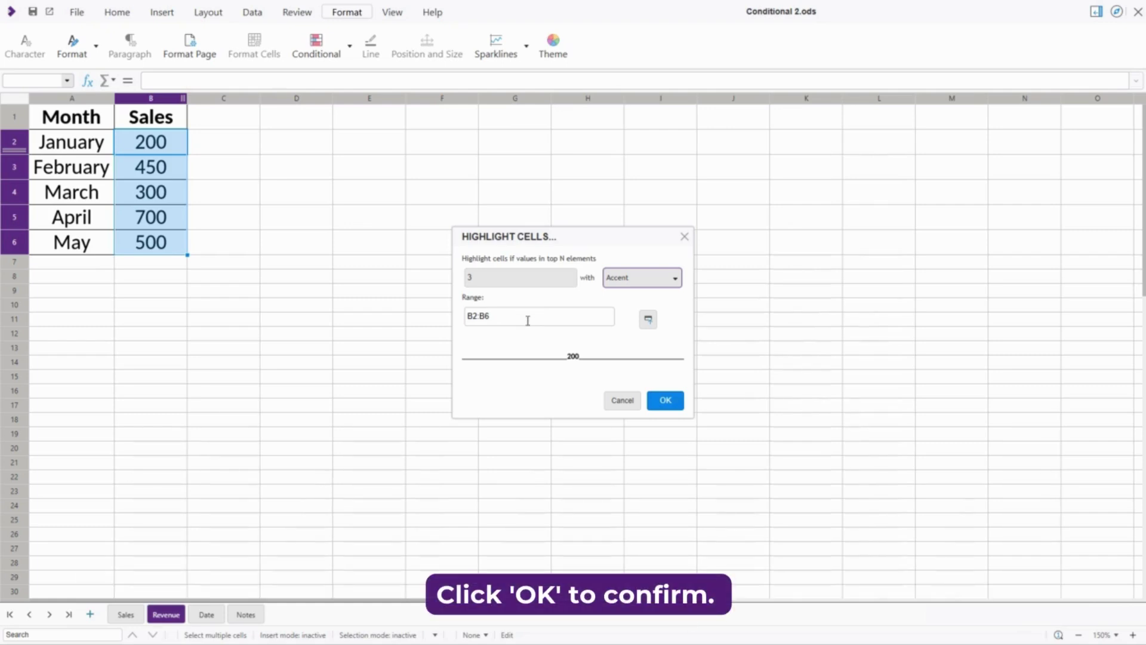
click(663, 400)
click(338, 247)
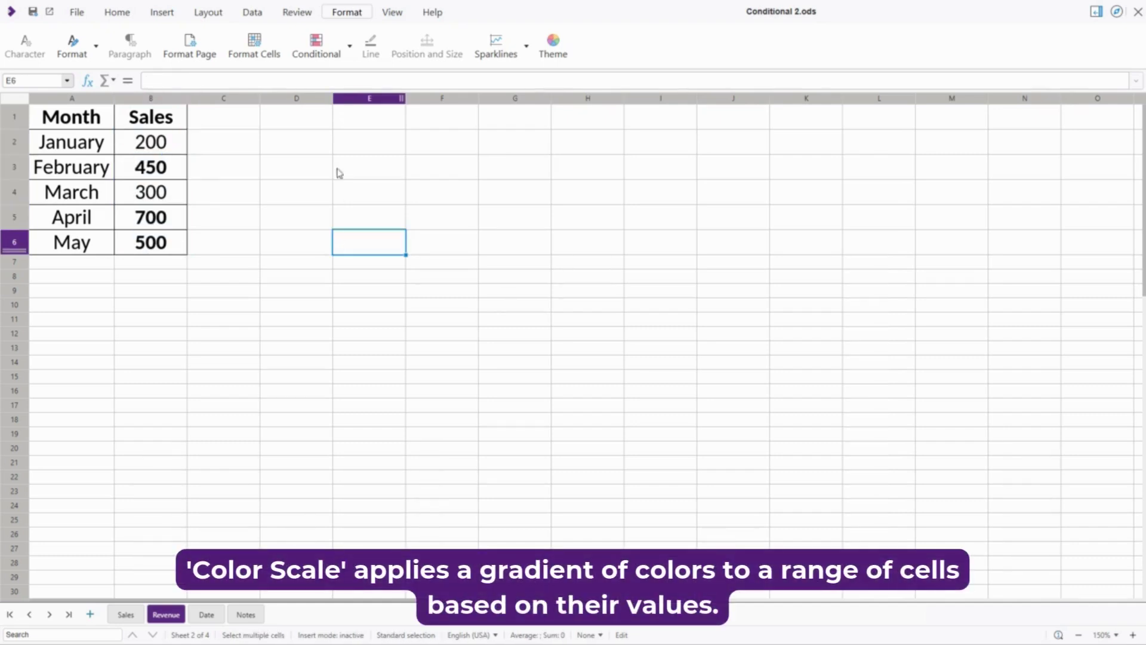
click(350, 46)
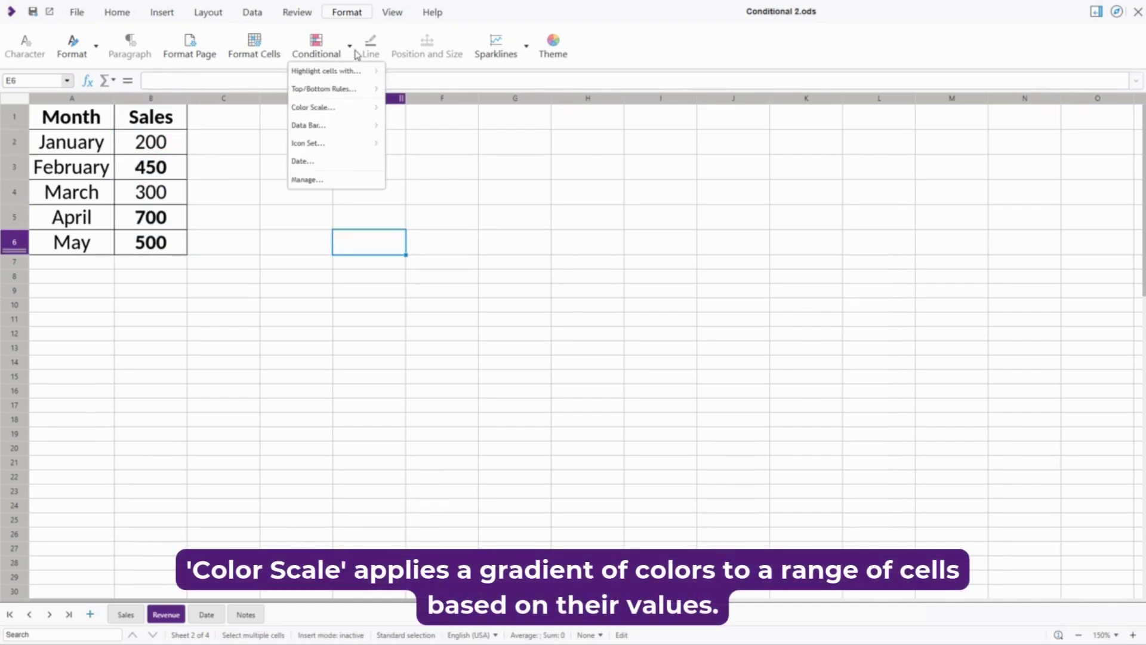
mouse_move(331, 108)
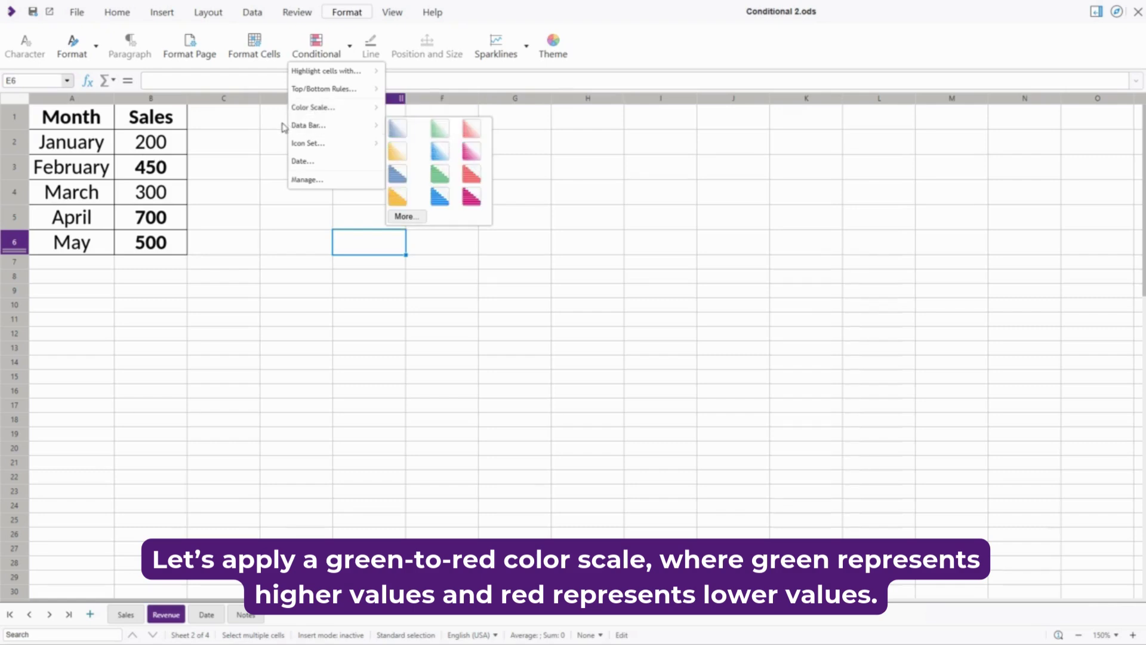
click(258, 145)
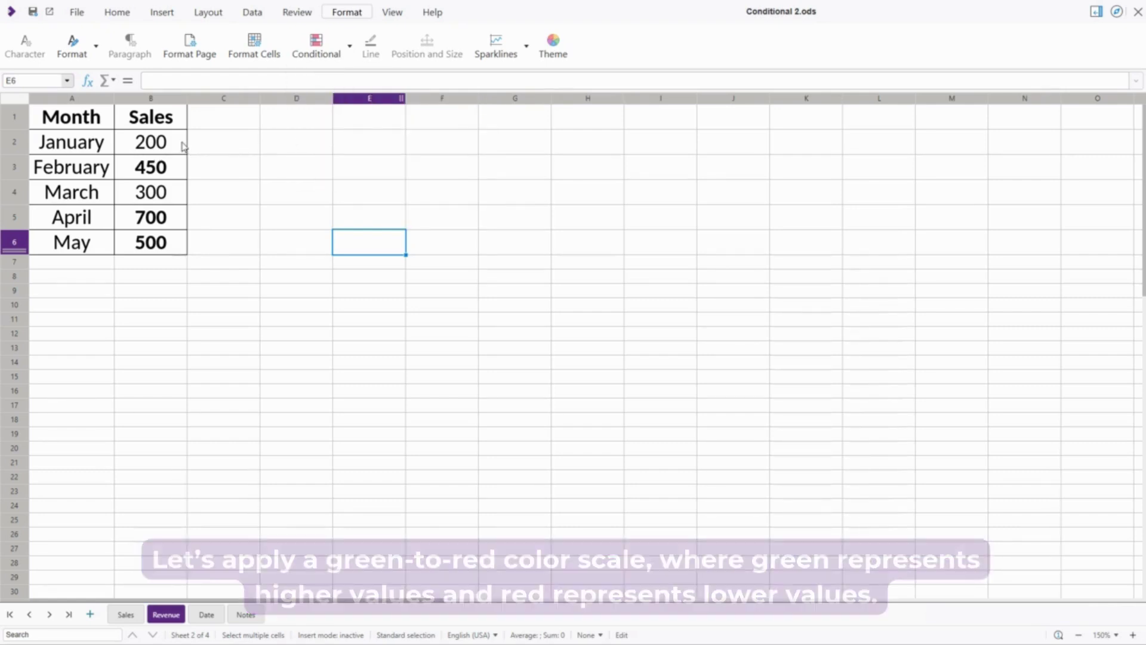
- Apply the default green-yellow-red color scale preset to the sales values B2:B6, with green for the highest values
drag(183, 146, 179, 245)
click(350, 46)
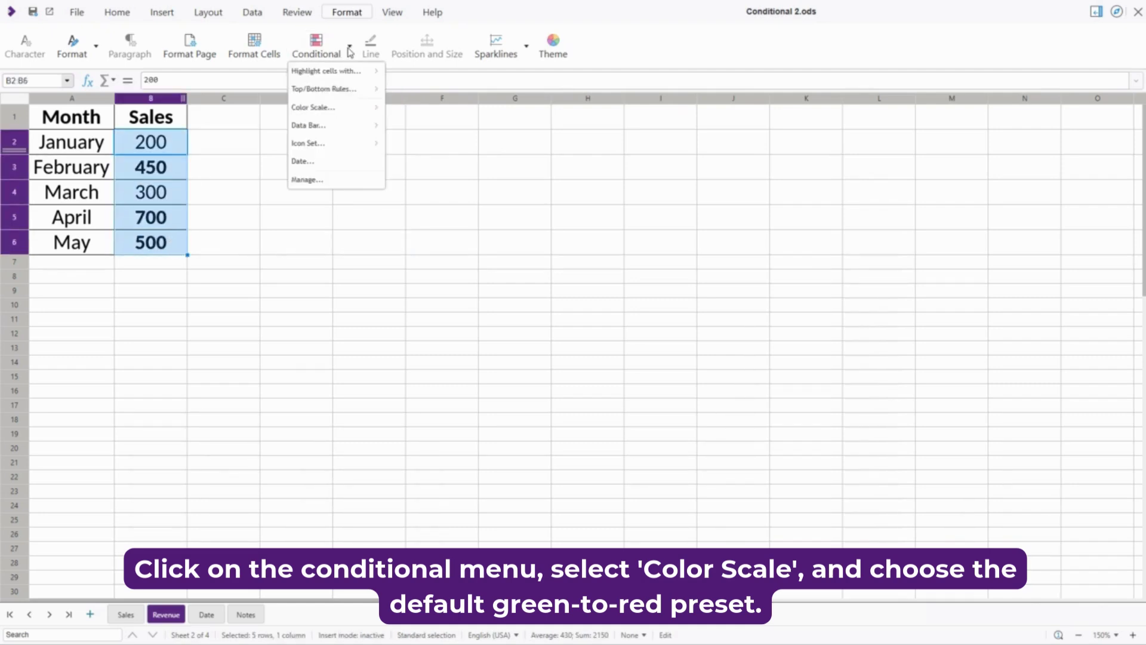
mouse_move(335, 116)
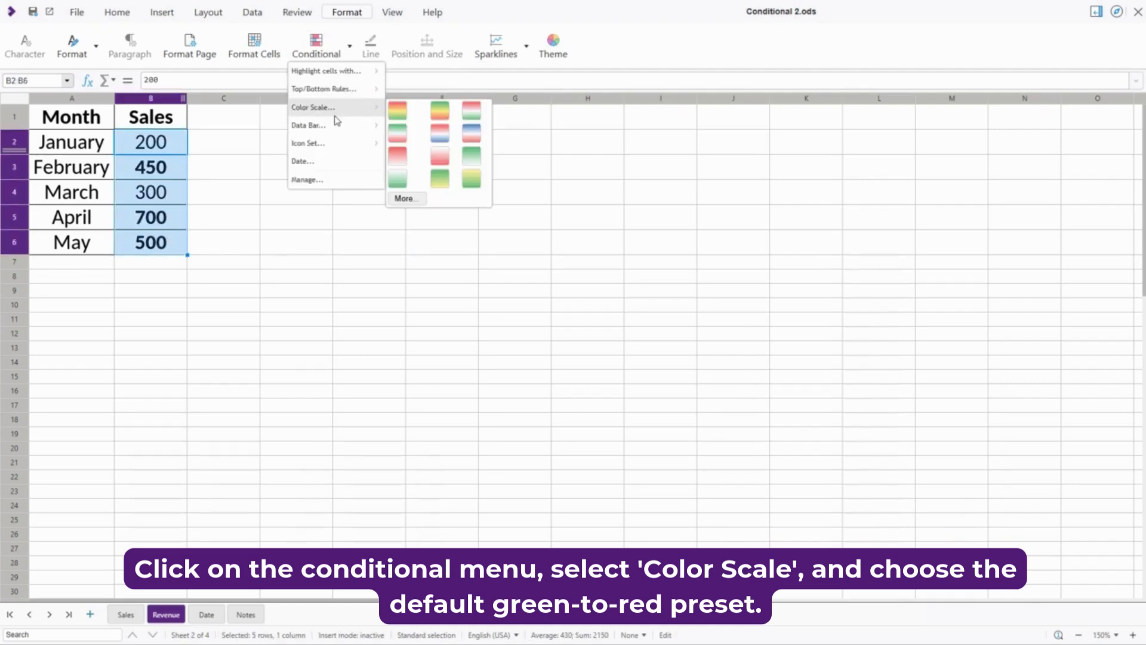
click(399, 112)
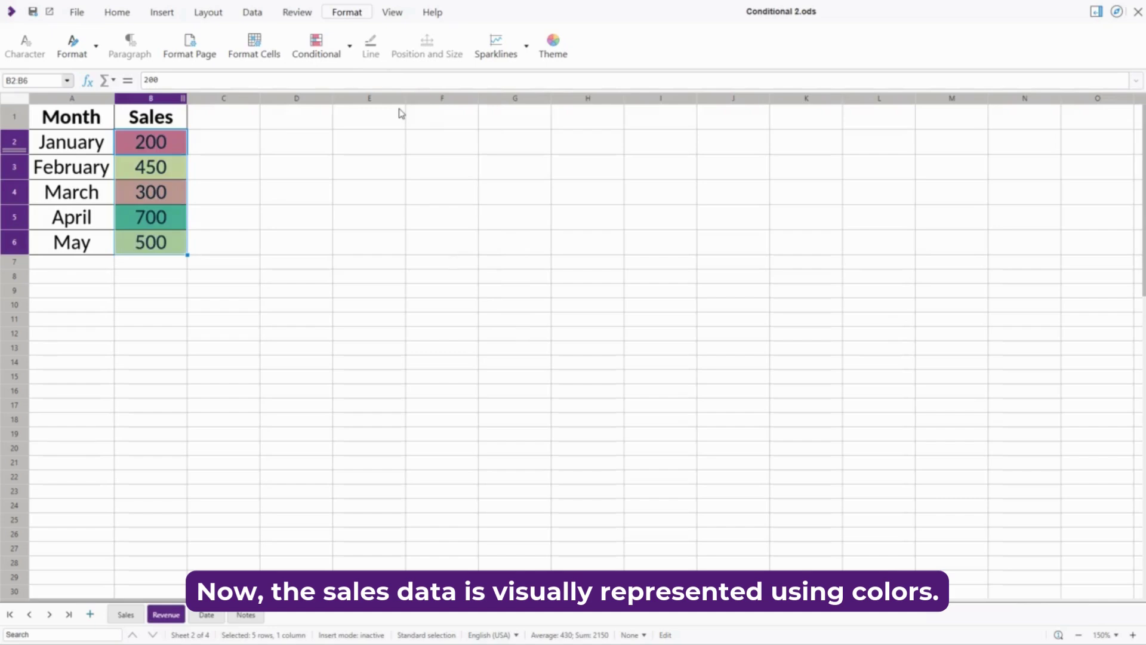
click(307, 173)
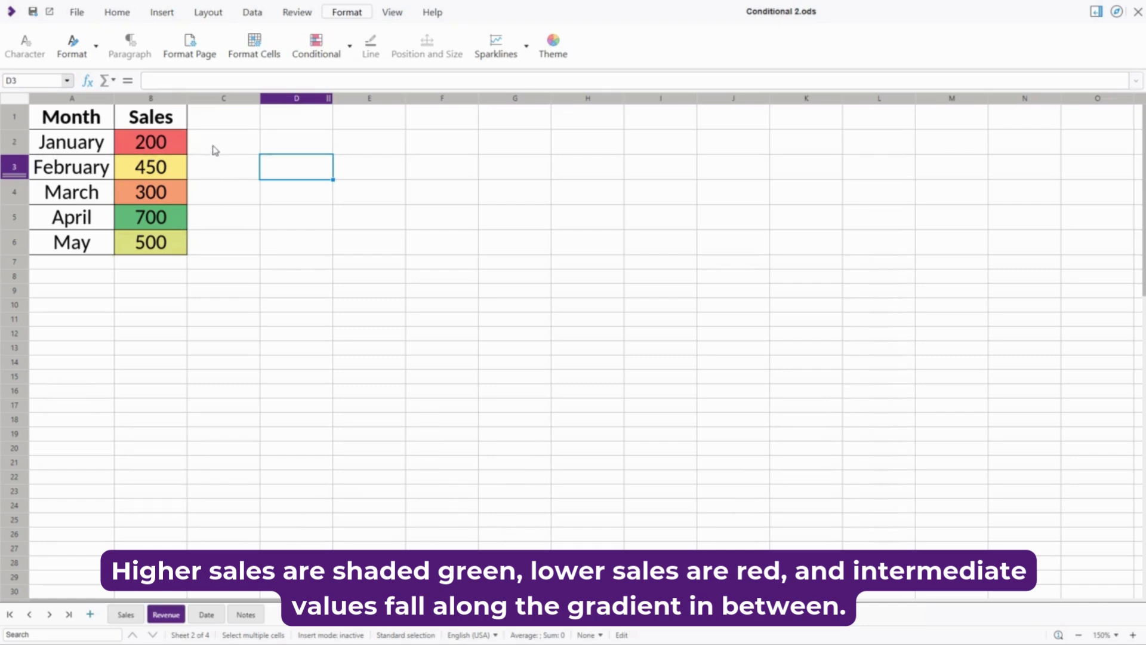
click(197, 194)
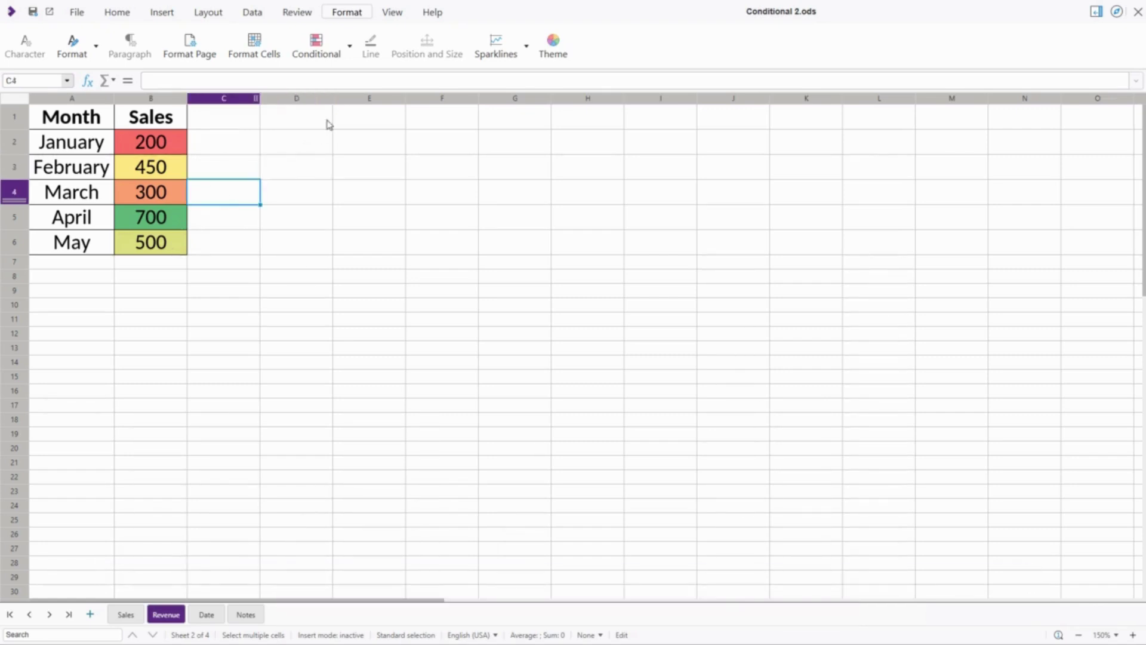
click(350, 47)
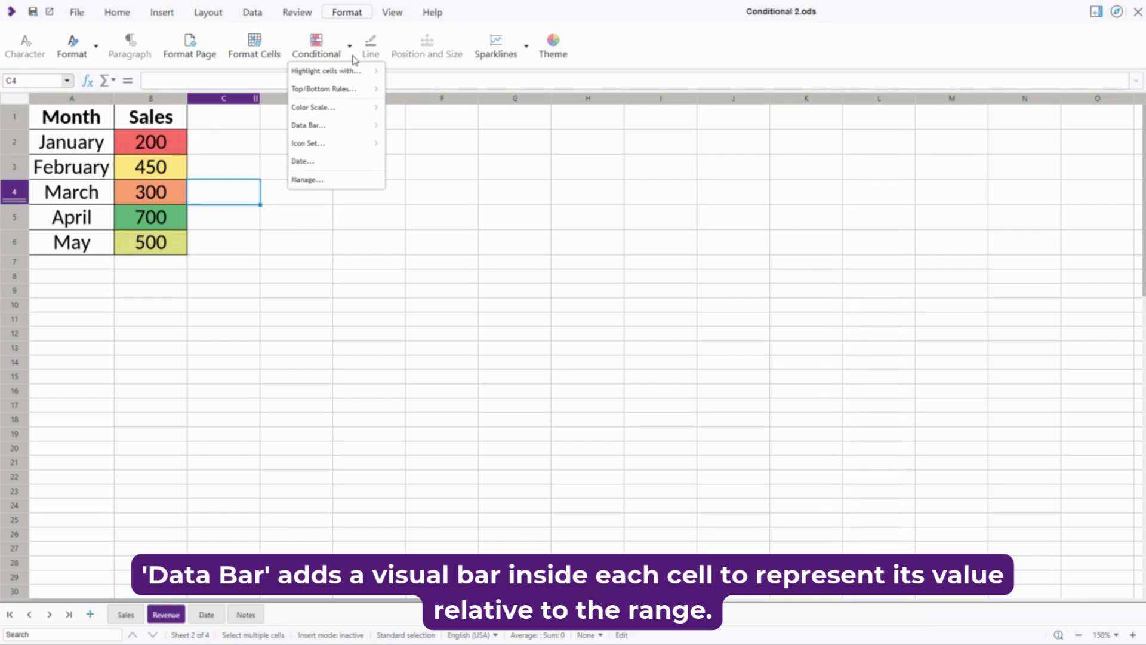
mouse_move(322, 127)
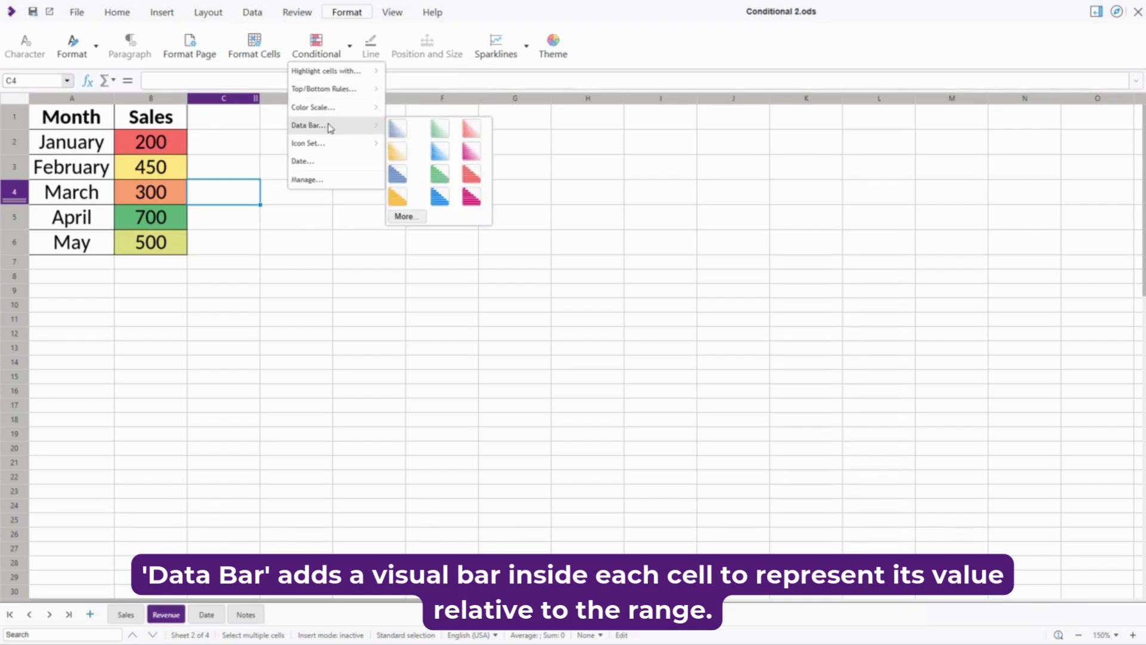
click(243, 149)
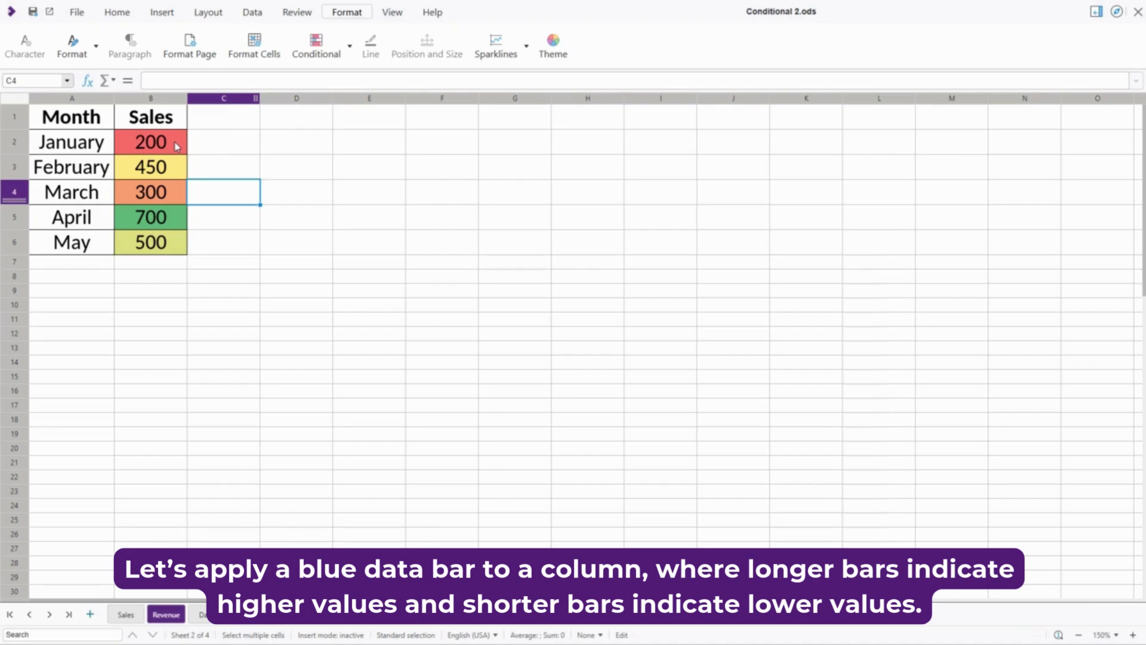
- Apply the default blue gradient data bar preset to the sales values B2:B6
drag(177, 155, 173, 250)
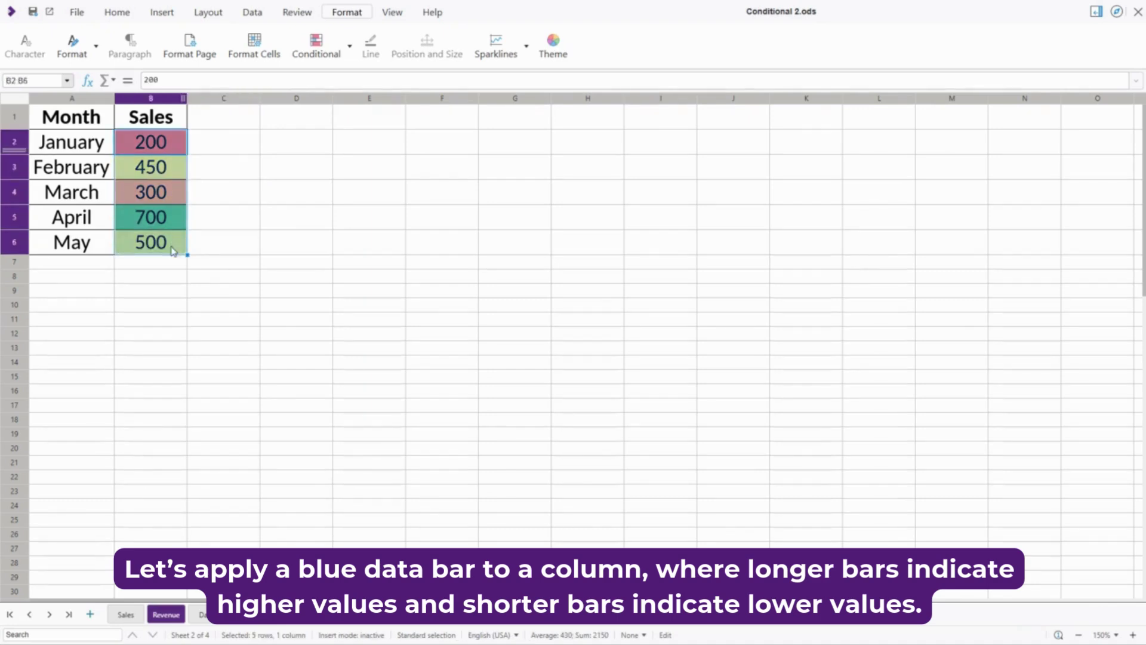
click(349, 46)
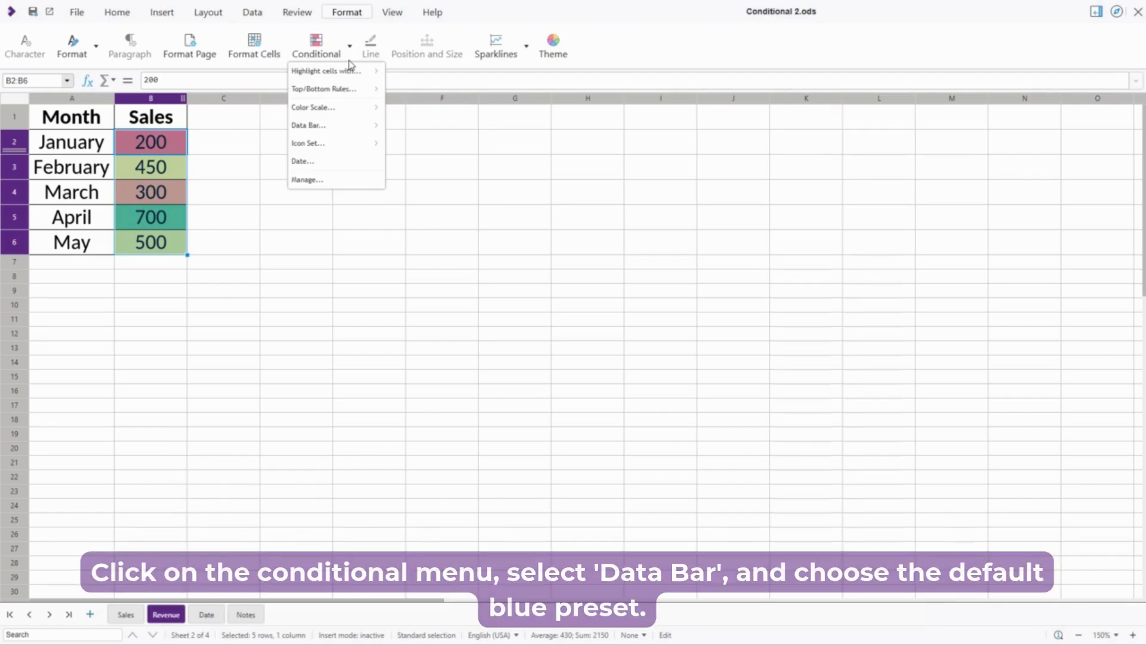
mouse_move(334, 128)
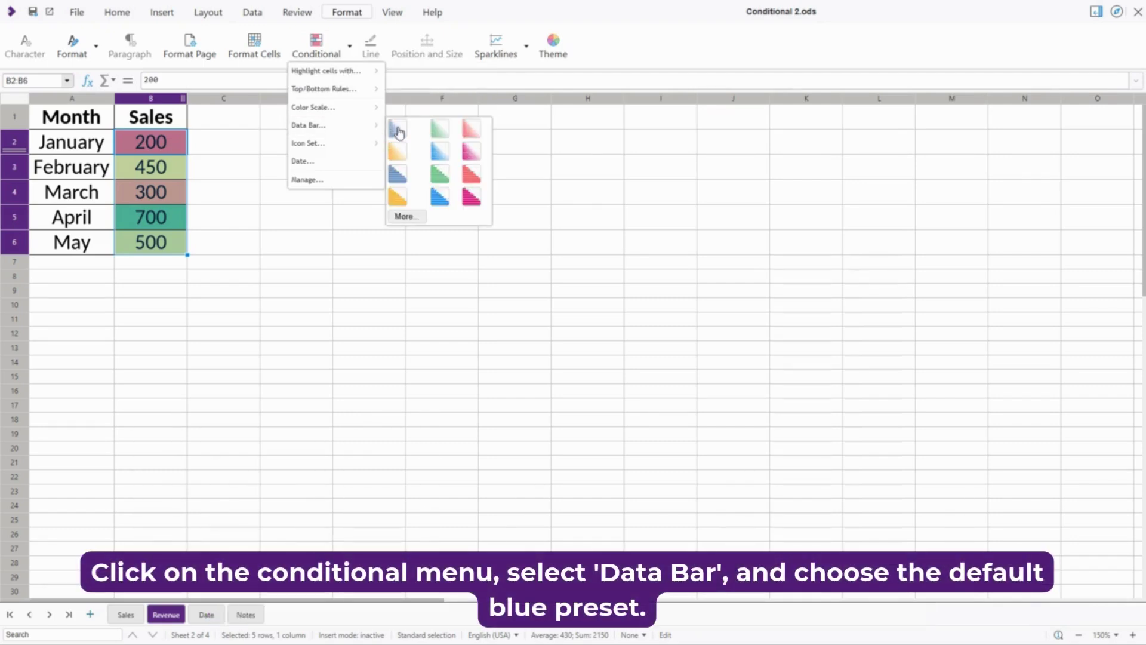
click(398, 132)
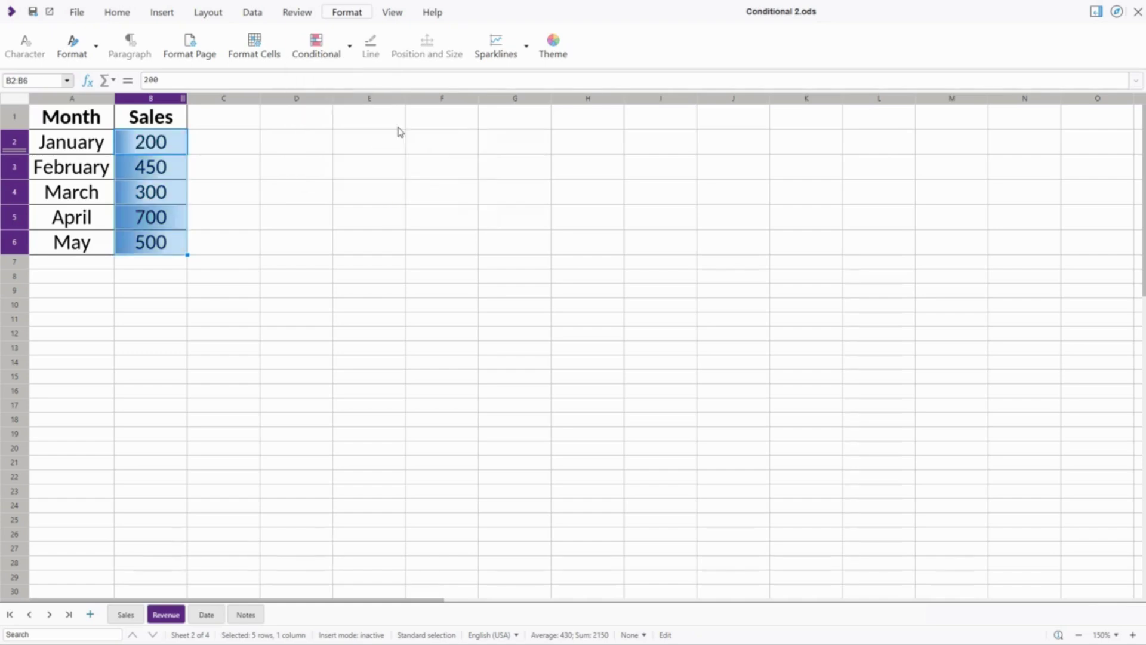
click(332, 164)
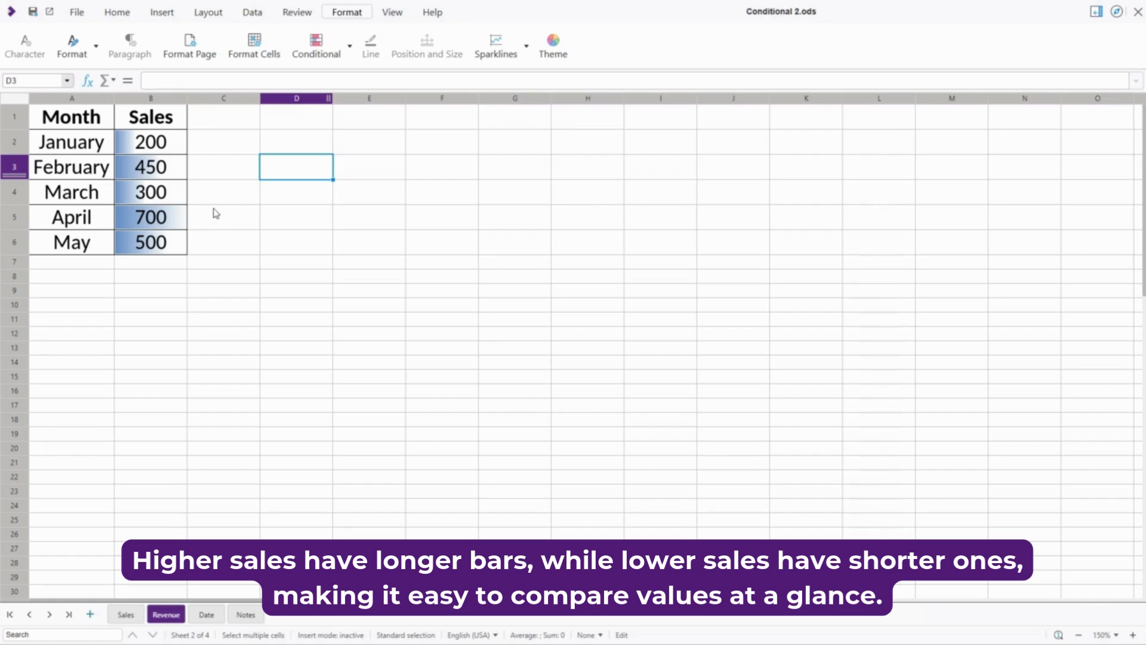
click(212, 150)
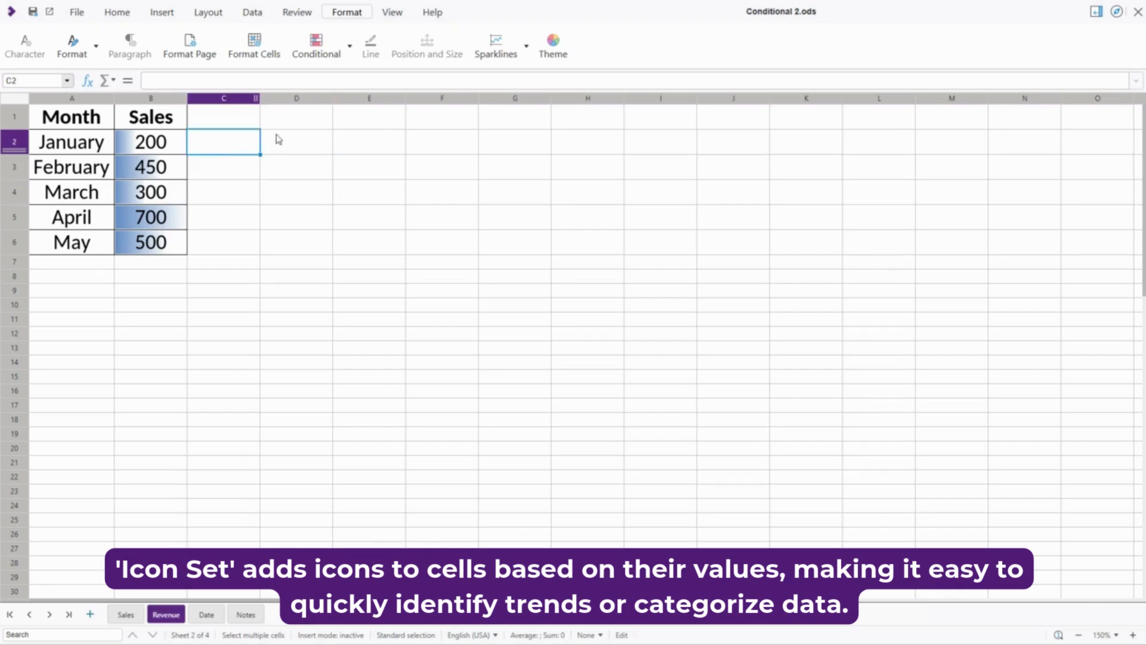
click(349, 58)
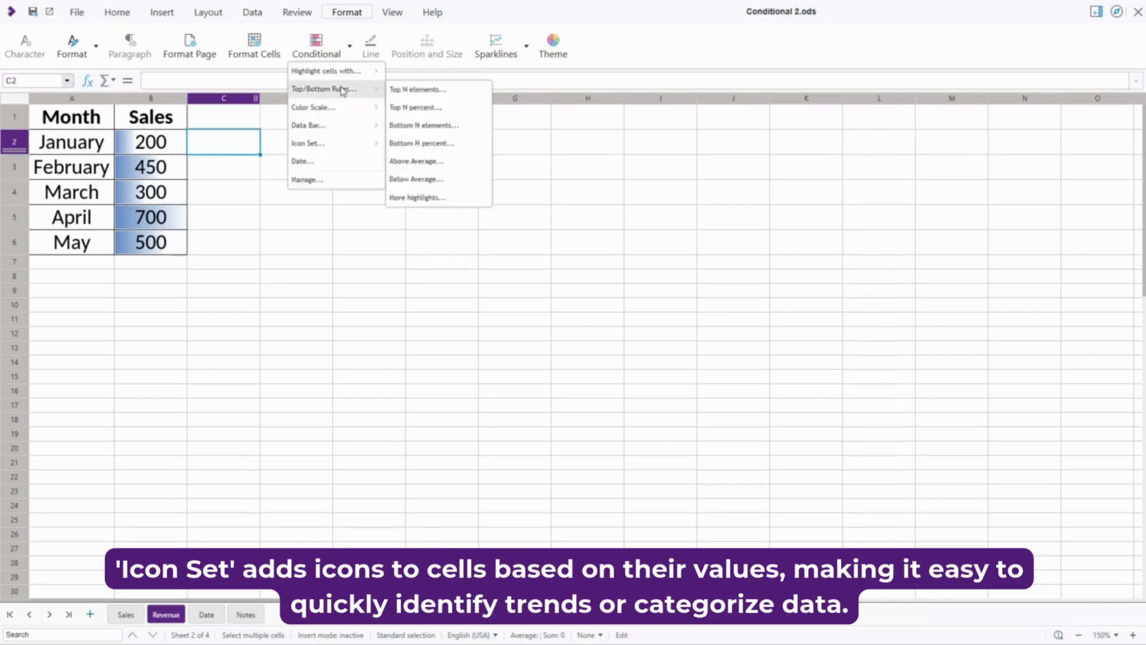
mouse_move(332, 144)
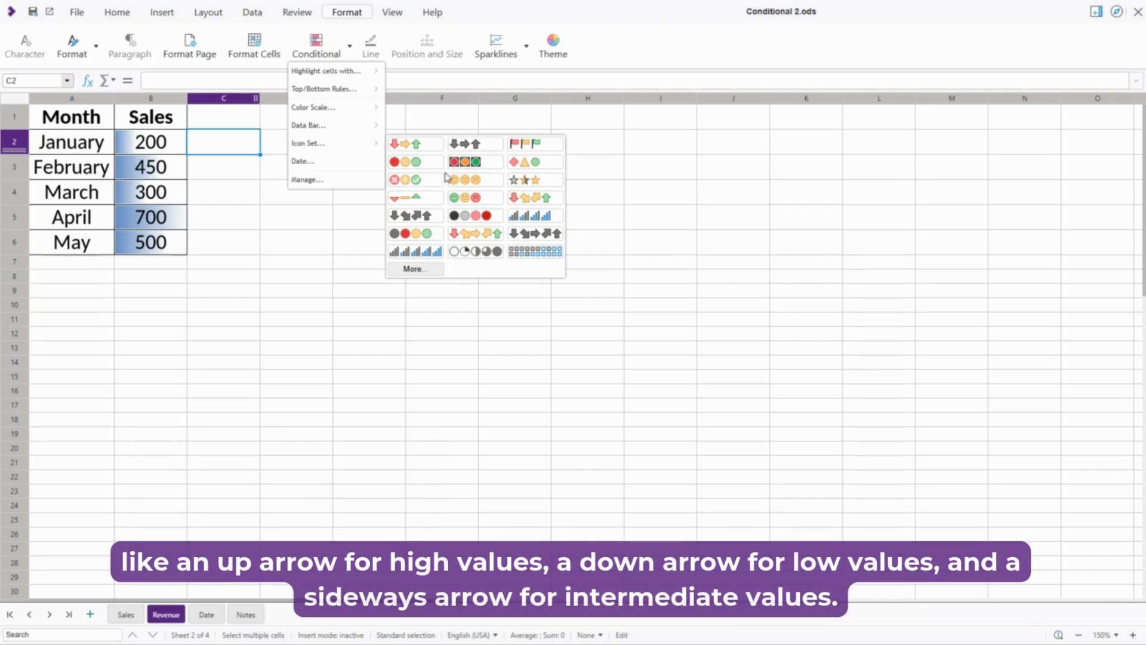
key(Escape)
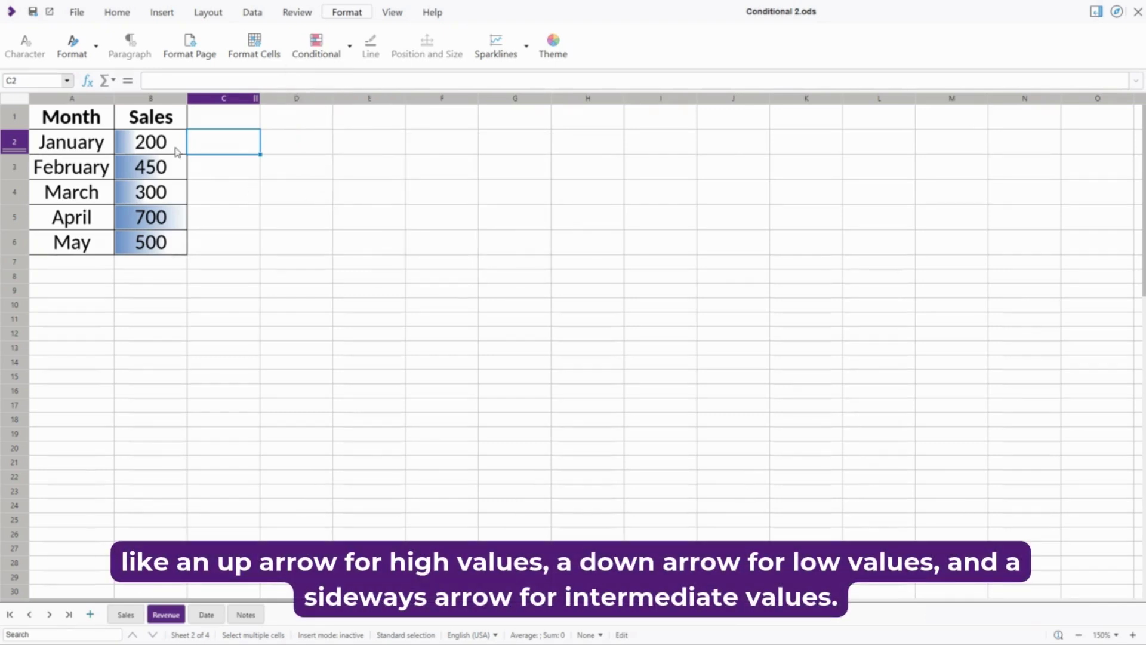
- Apply the colored 3-arrows icon set to the sales values B2:B6
drag(177, 151, 172, 240)
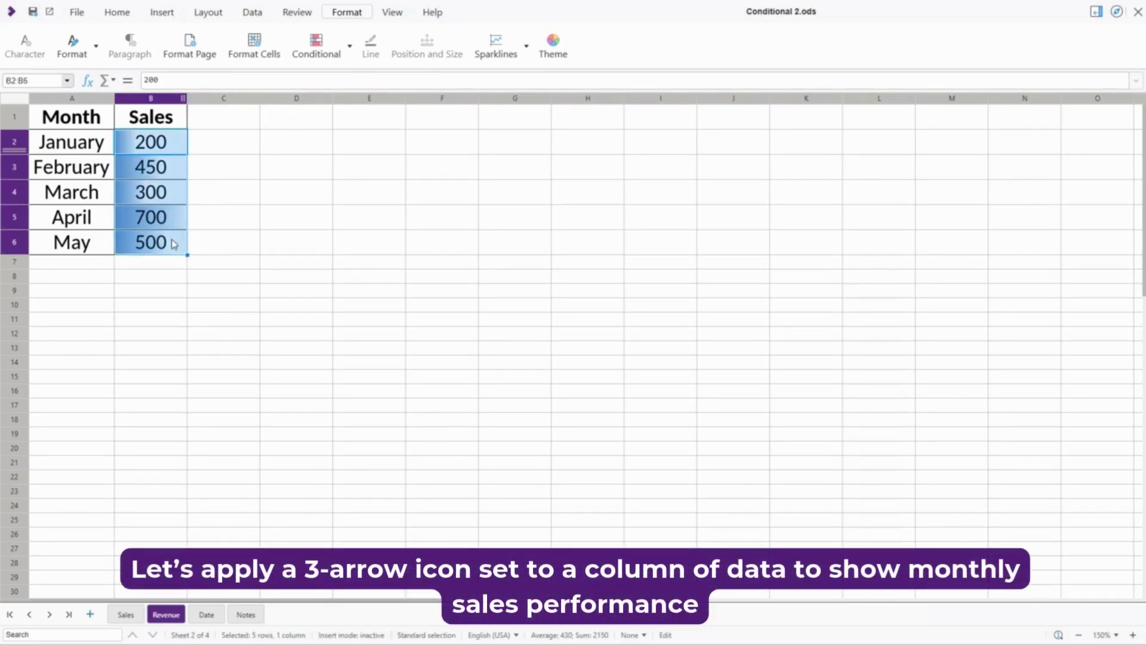
click(350, 47)
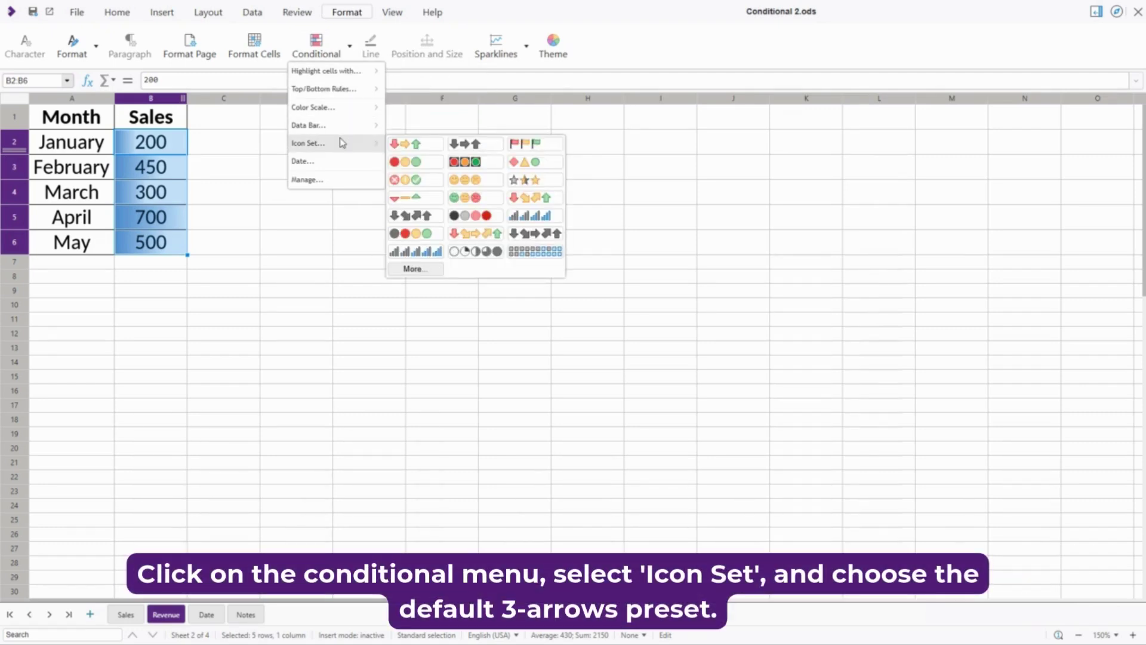
click(429, 146)
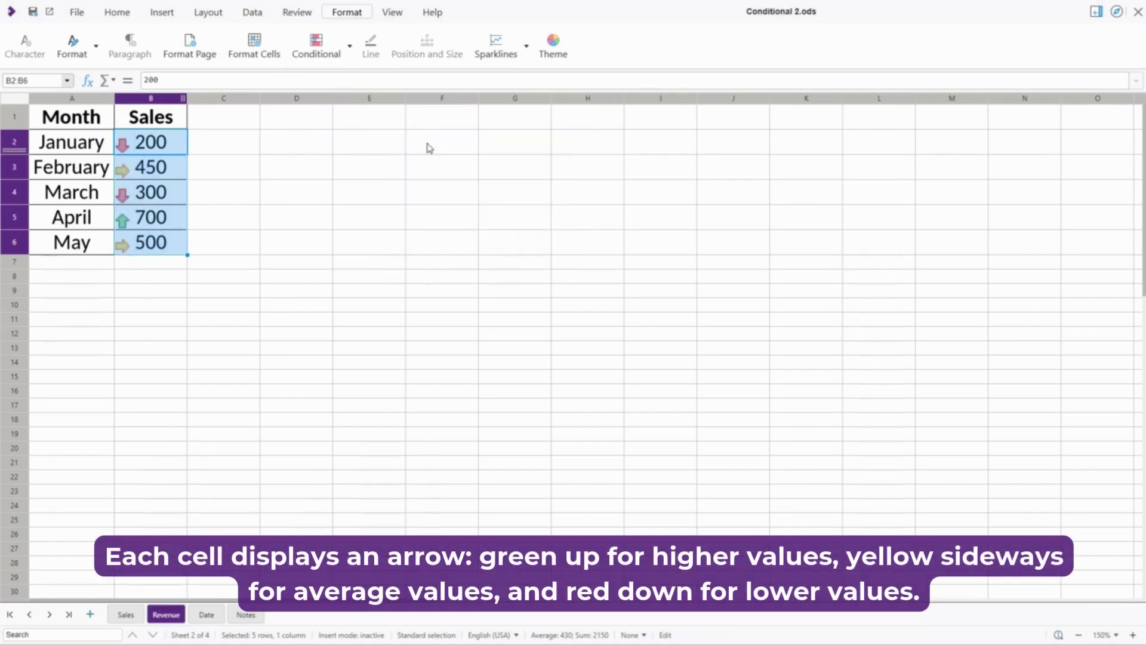
click(312, 190)
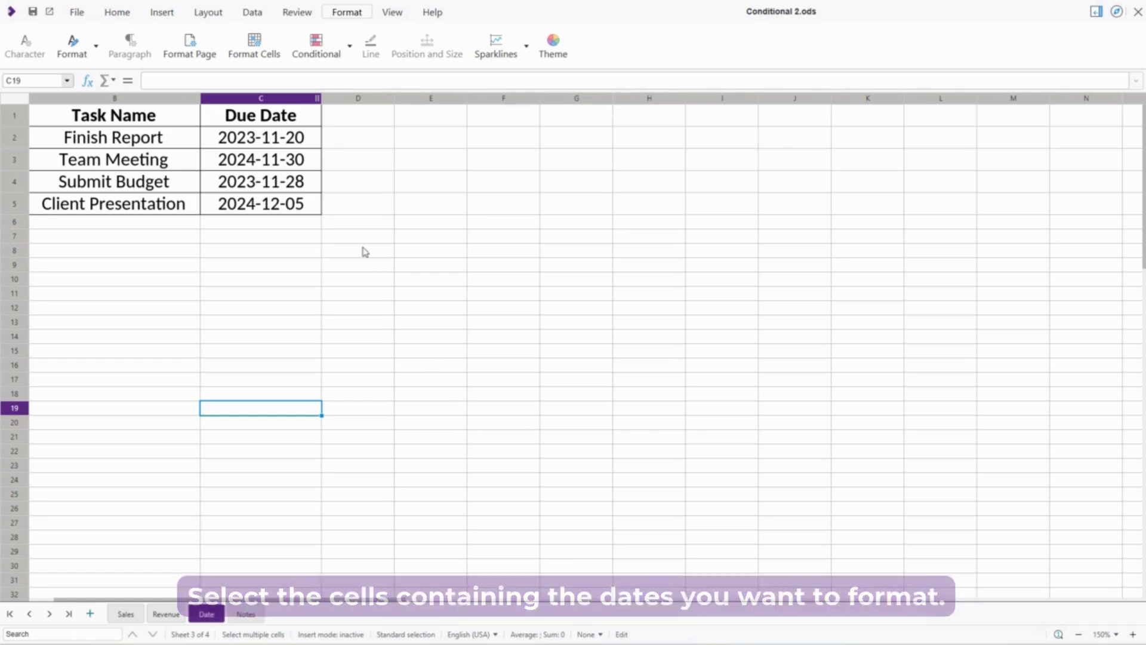
- Create a date-based conditional formatting rule for the due dates C2:C5 with the condition that the date is last year
drag(308, 139, 308, 209)
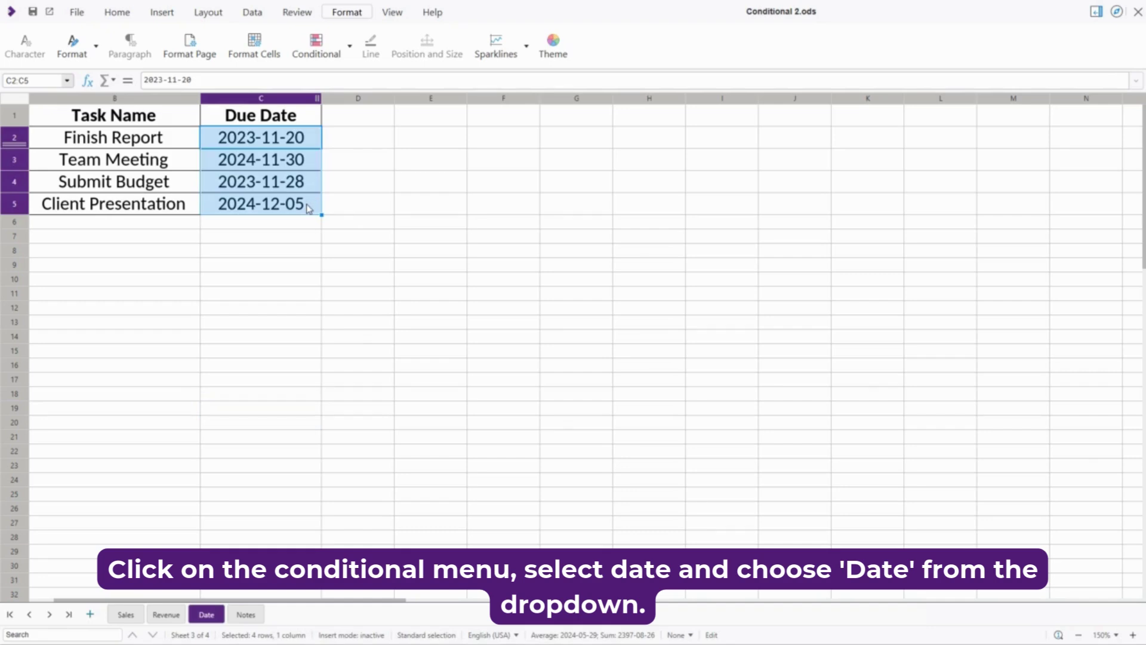
click(351, 51)
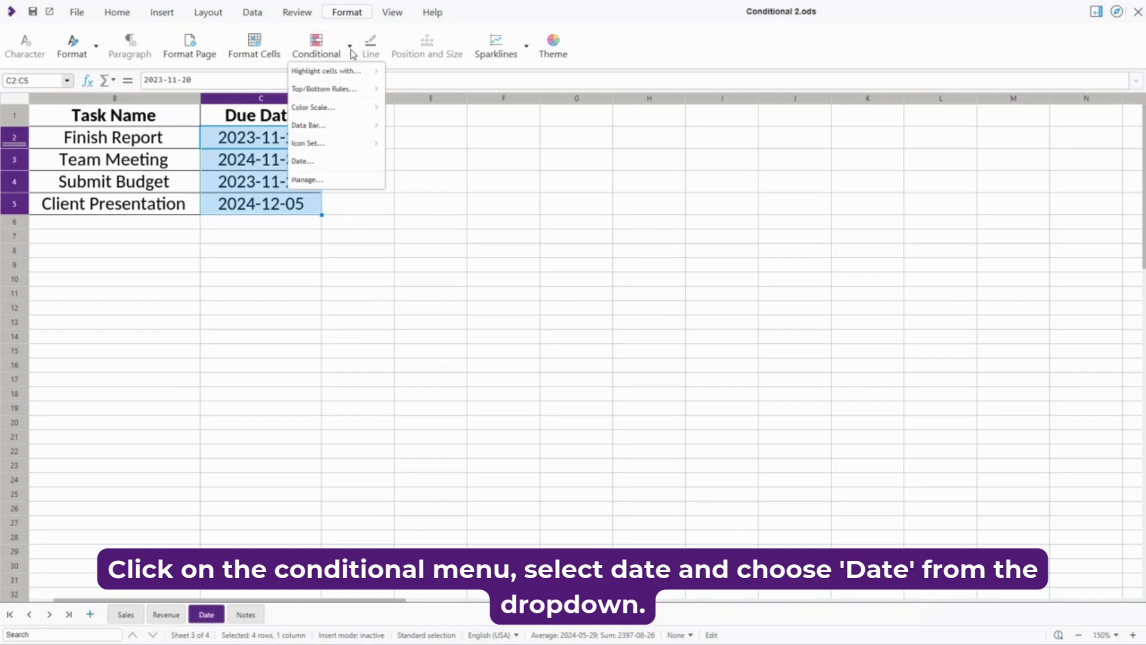
click(335, 161)
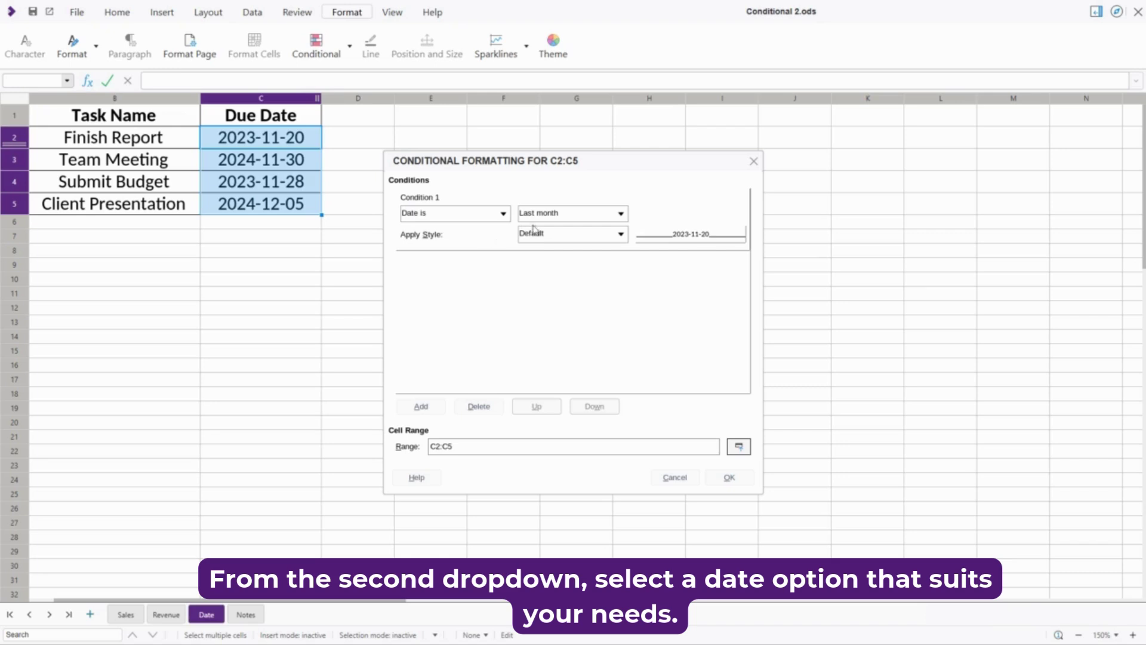
click(598, 217)
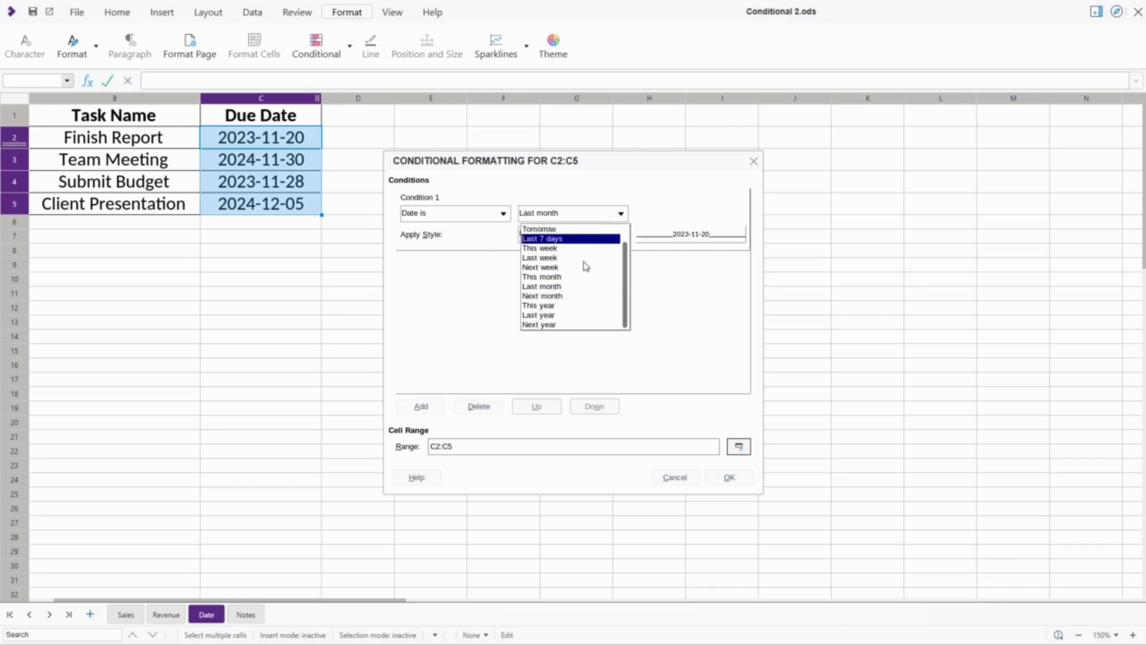
click(562, 315)
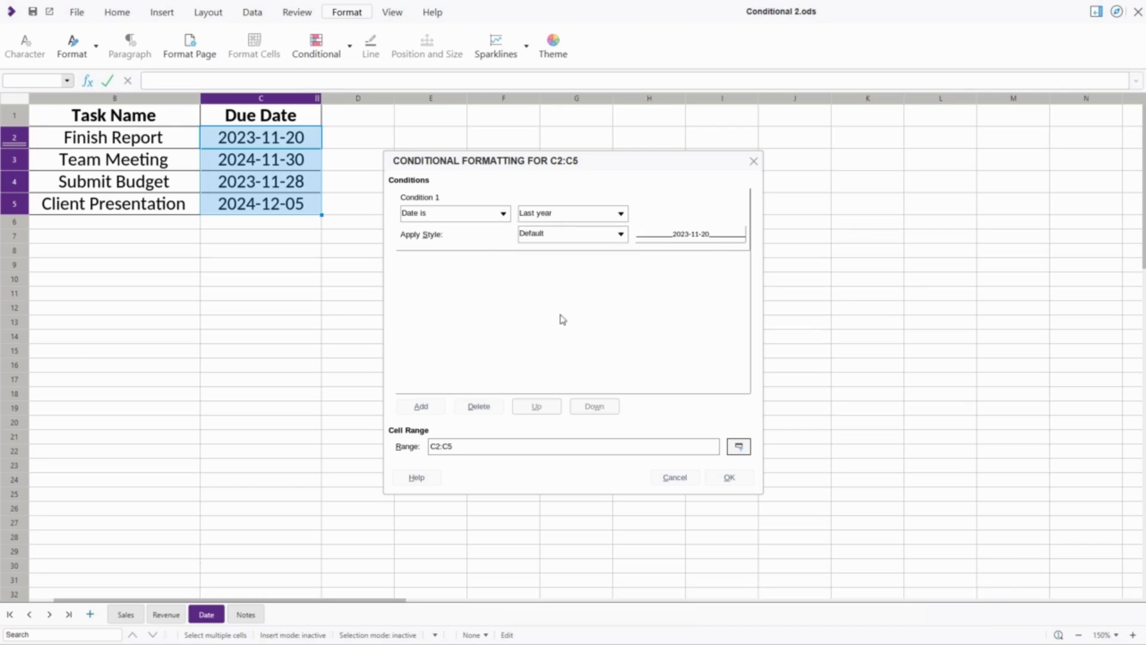
- Assign the Accent style to the last-year date rule and apply it to C2:C5
click(619, 236)
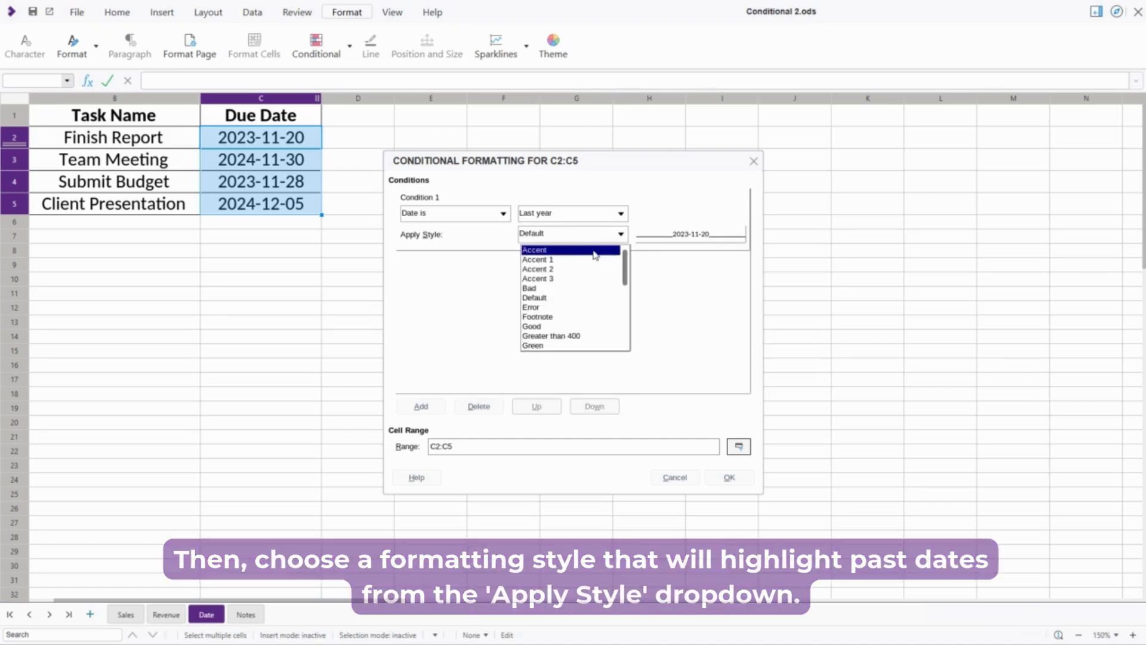
click(595, 251)
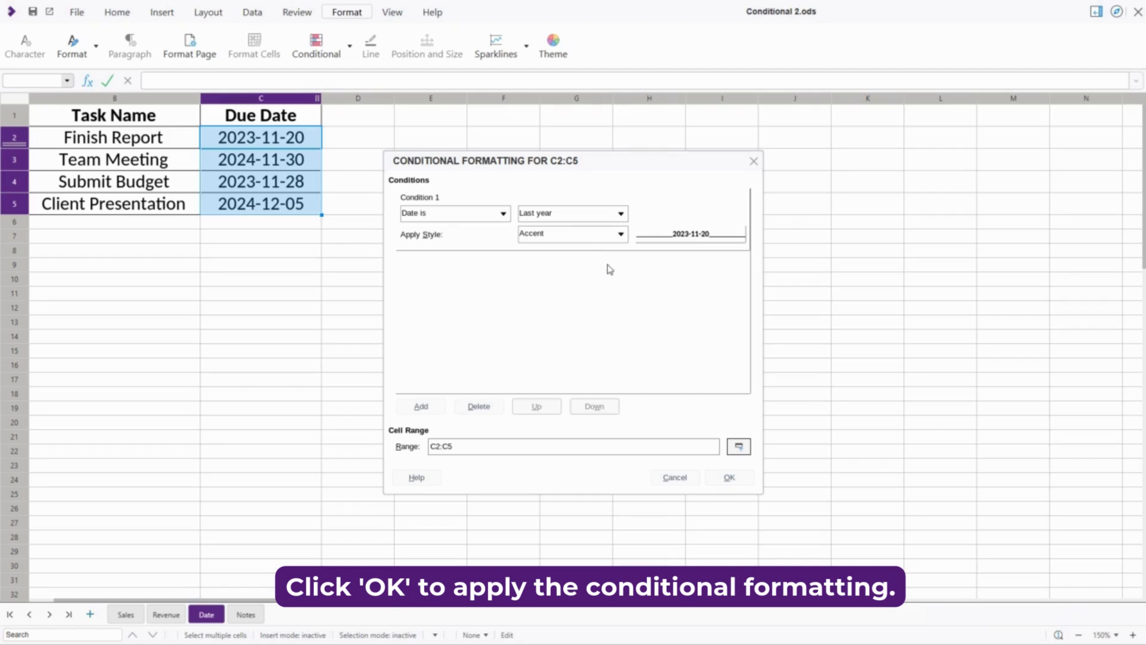
click(727, 478)
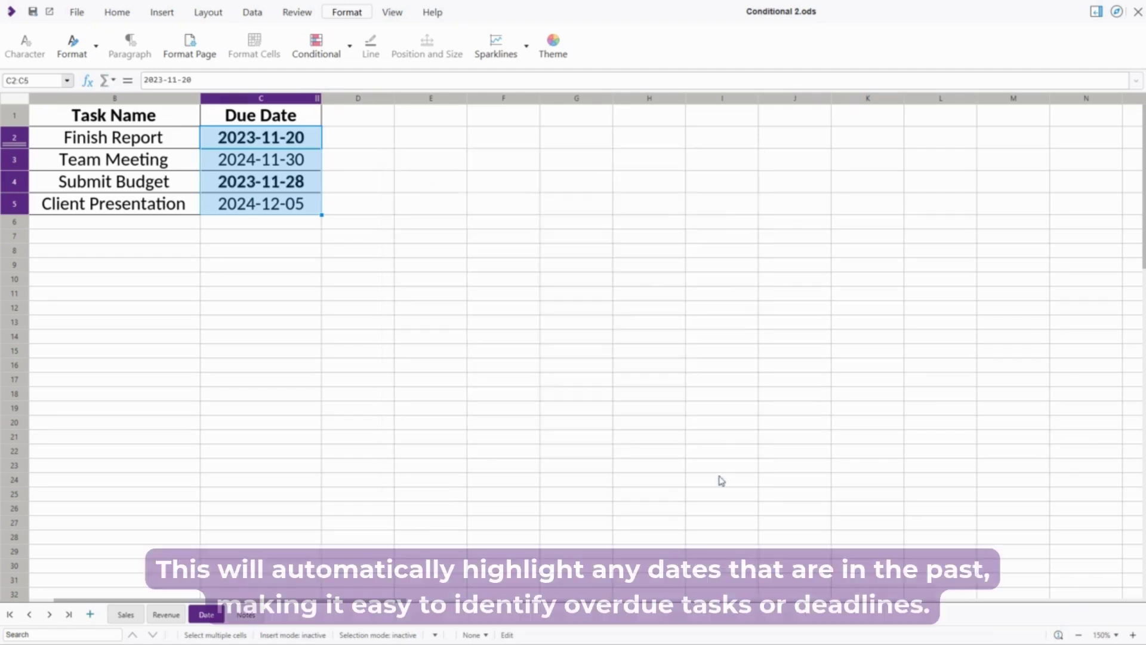
click(429, 241)
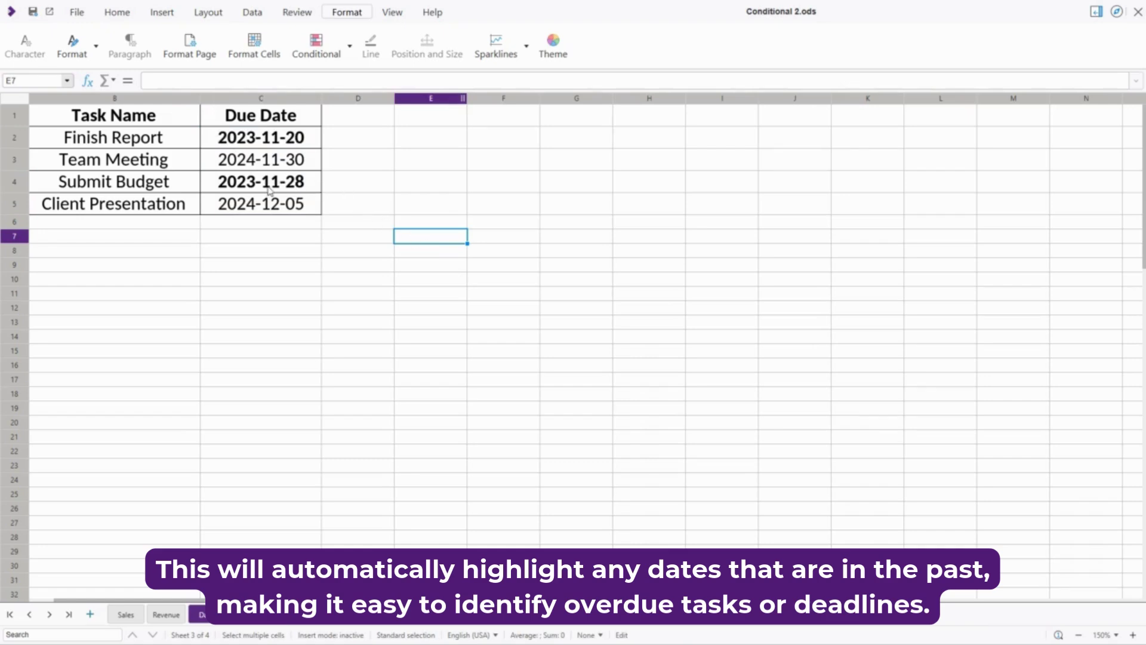